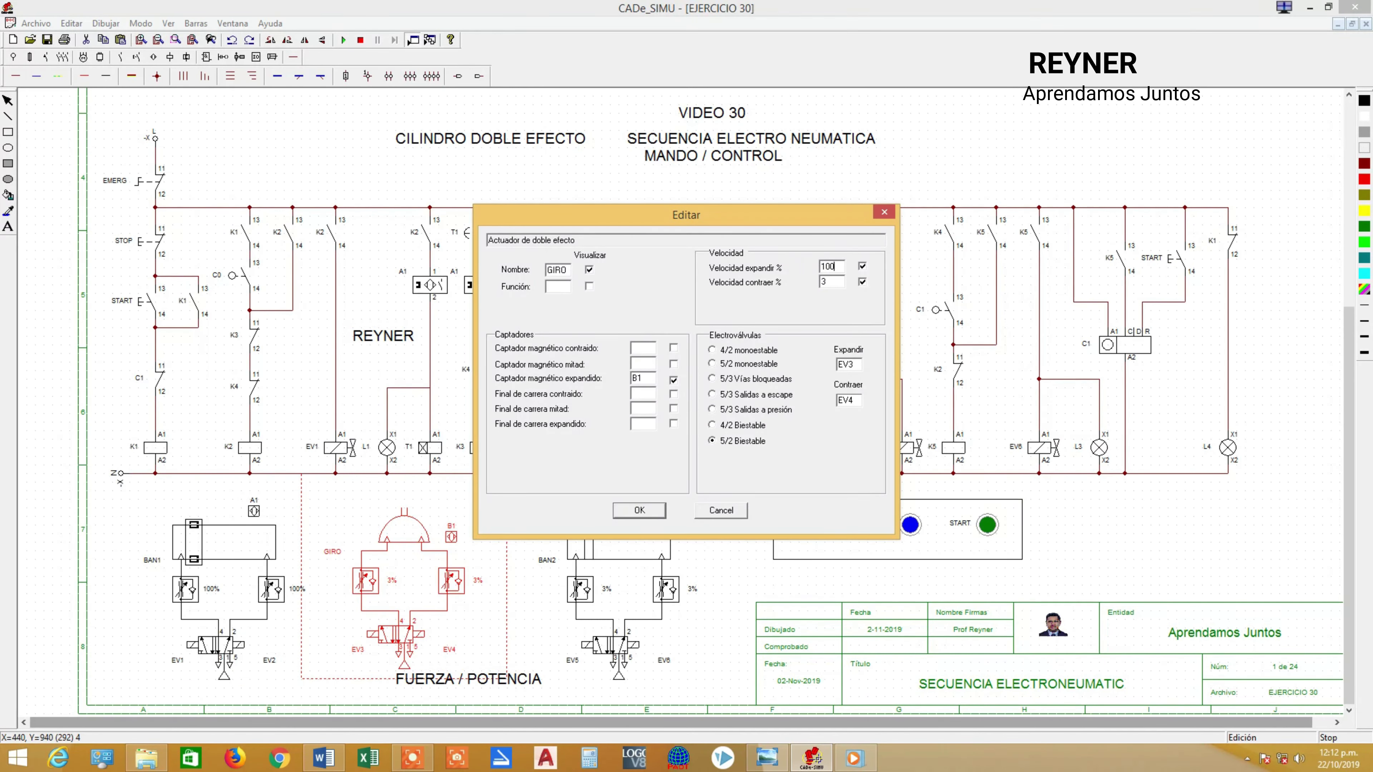
Set the expansion and contraction speeds of actuators GIRO and BAN2 to 100%
left_click(630, 511)
double_click(638, 537)
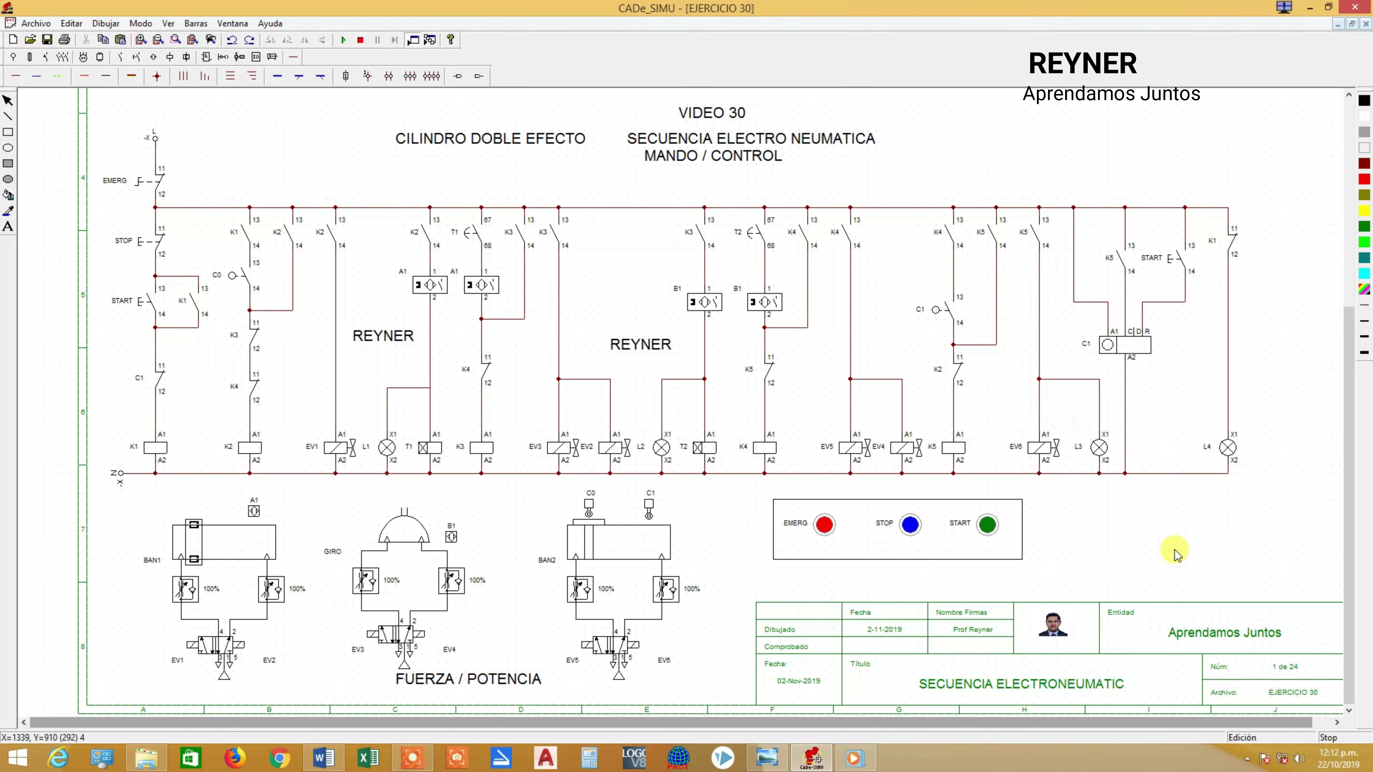
Examine counter C1, its contact in the K1 branch and the three pneumatic actuators in the power circuit
left_click(1125, 345)
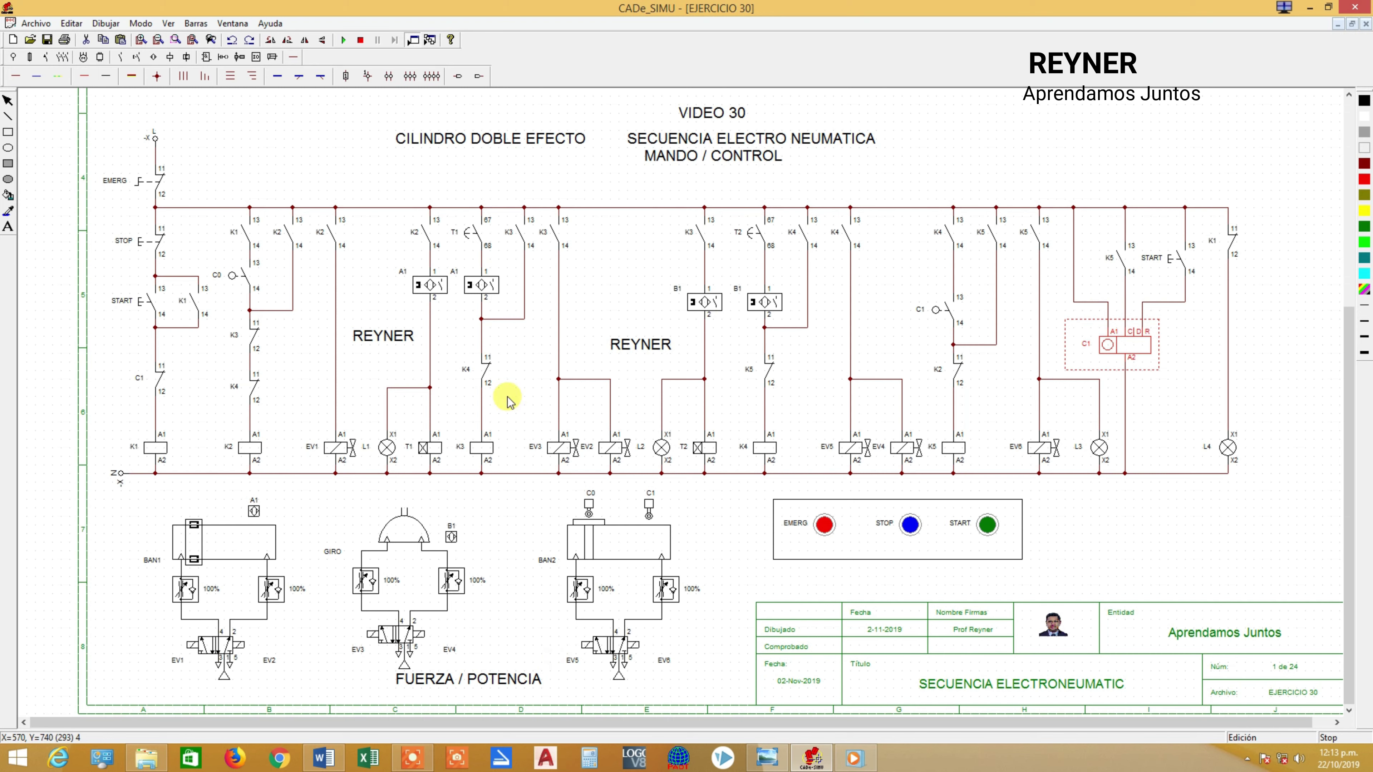
left_click(1186, 387)
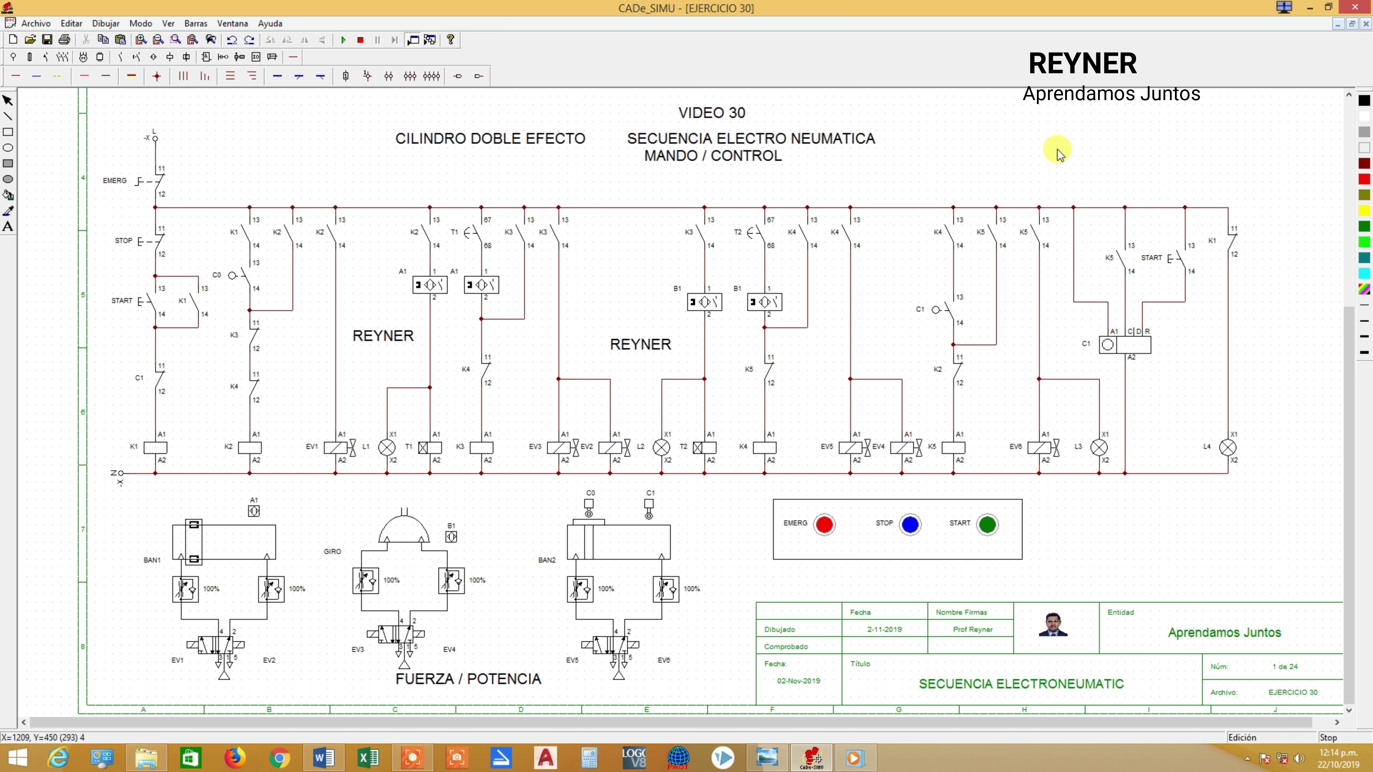
left_click_drag(1052, 149, 1277, 523)
left_click(1199, 373)
left_click(159, 381)
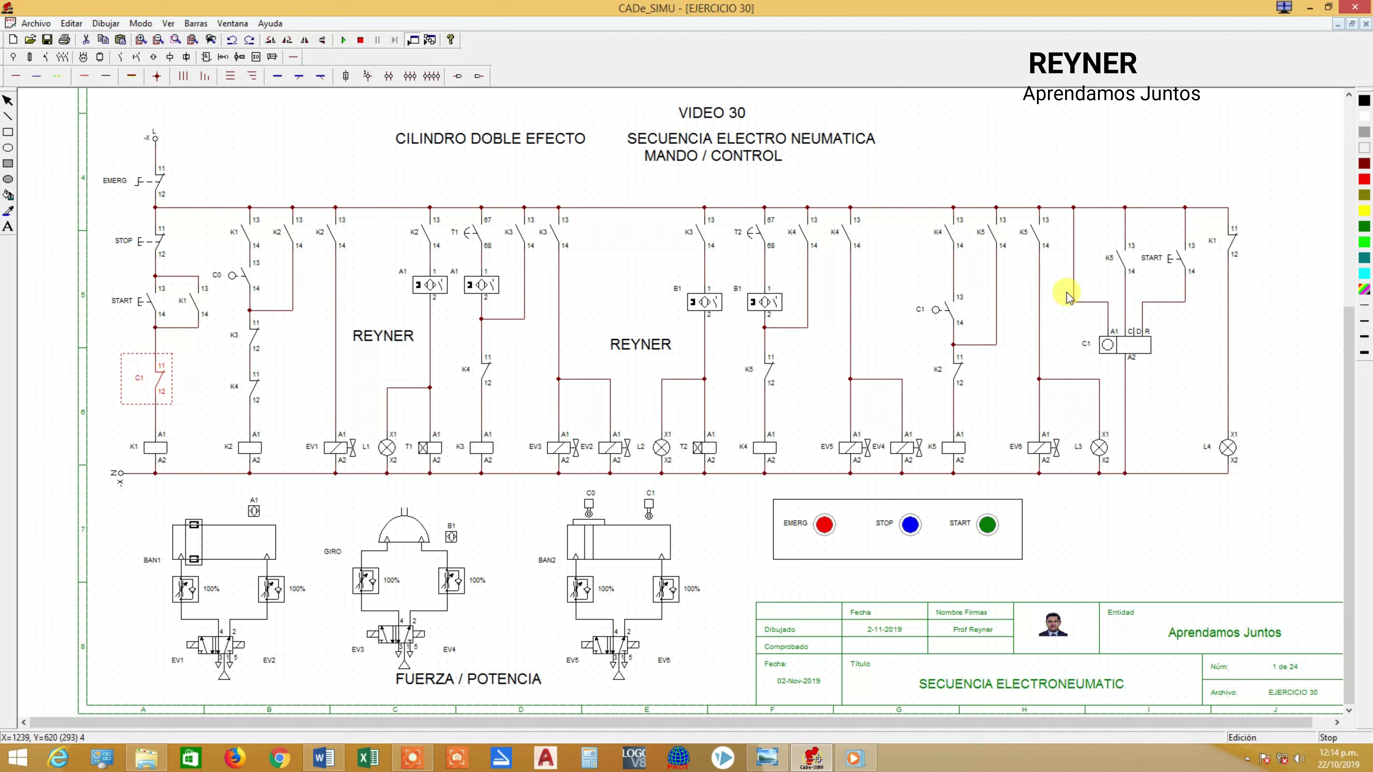
left_click(246, 562)
left_click(376, 582)
left_click(673, 587)
left_click(751, 537)
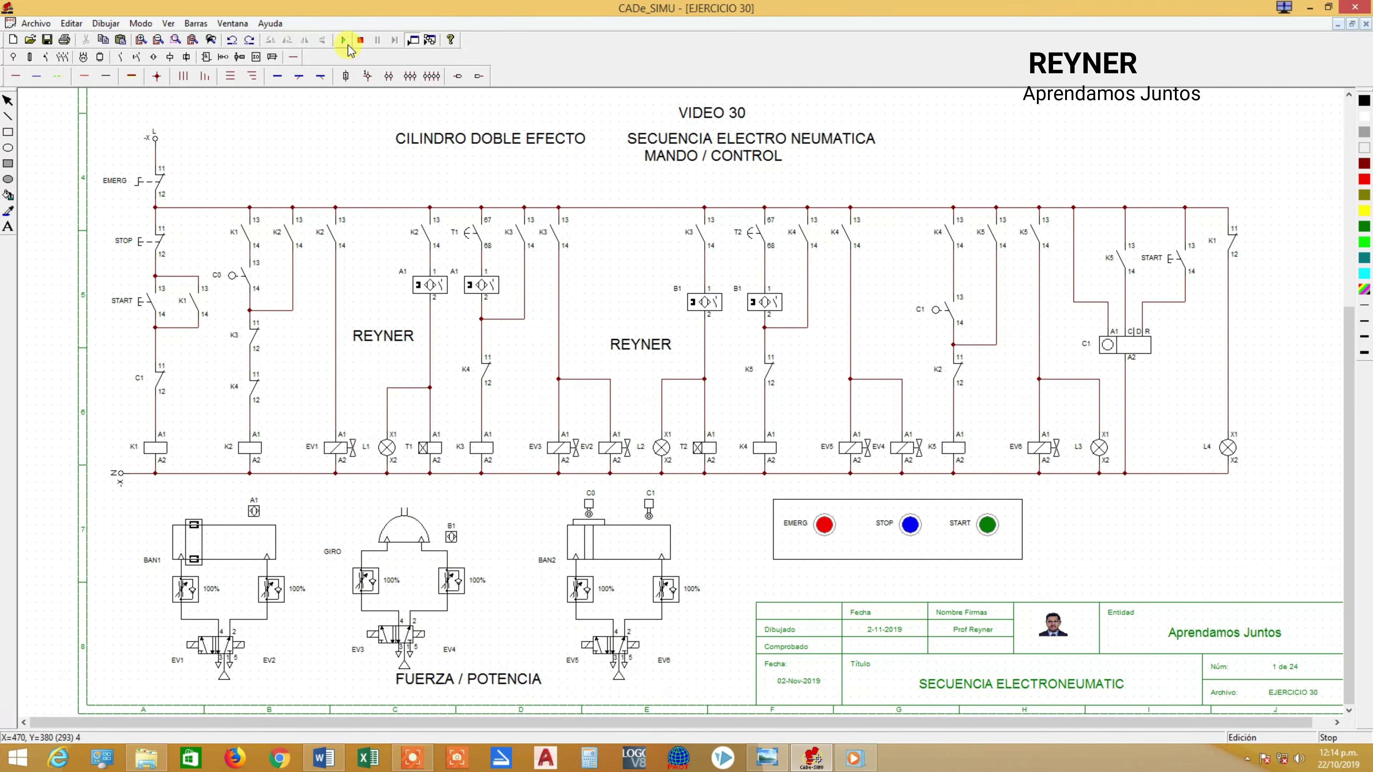
Run the simulation, start the sequence from the control panel, and stop the simulation
left_click(343, 40)
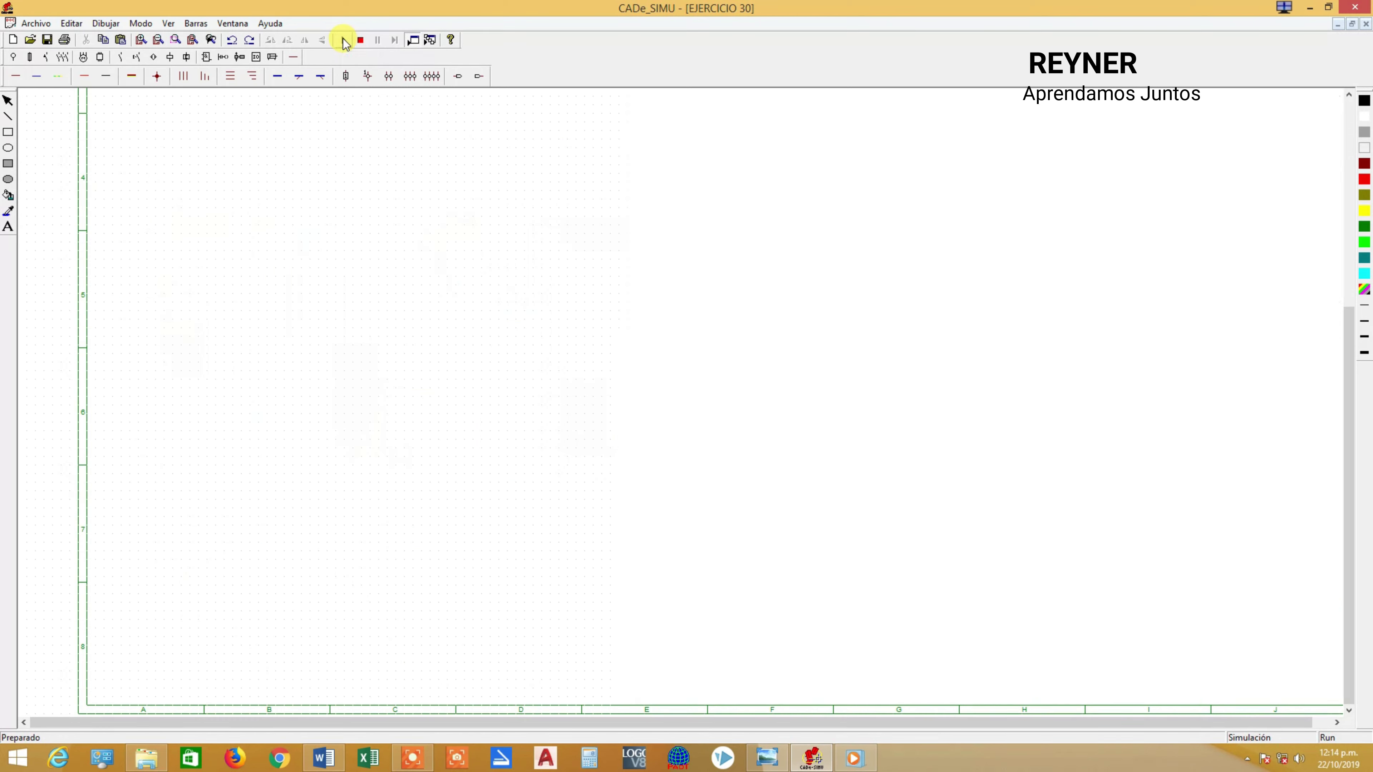
left_click(979, 537)
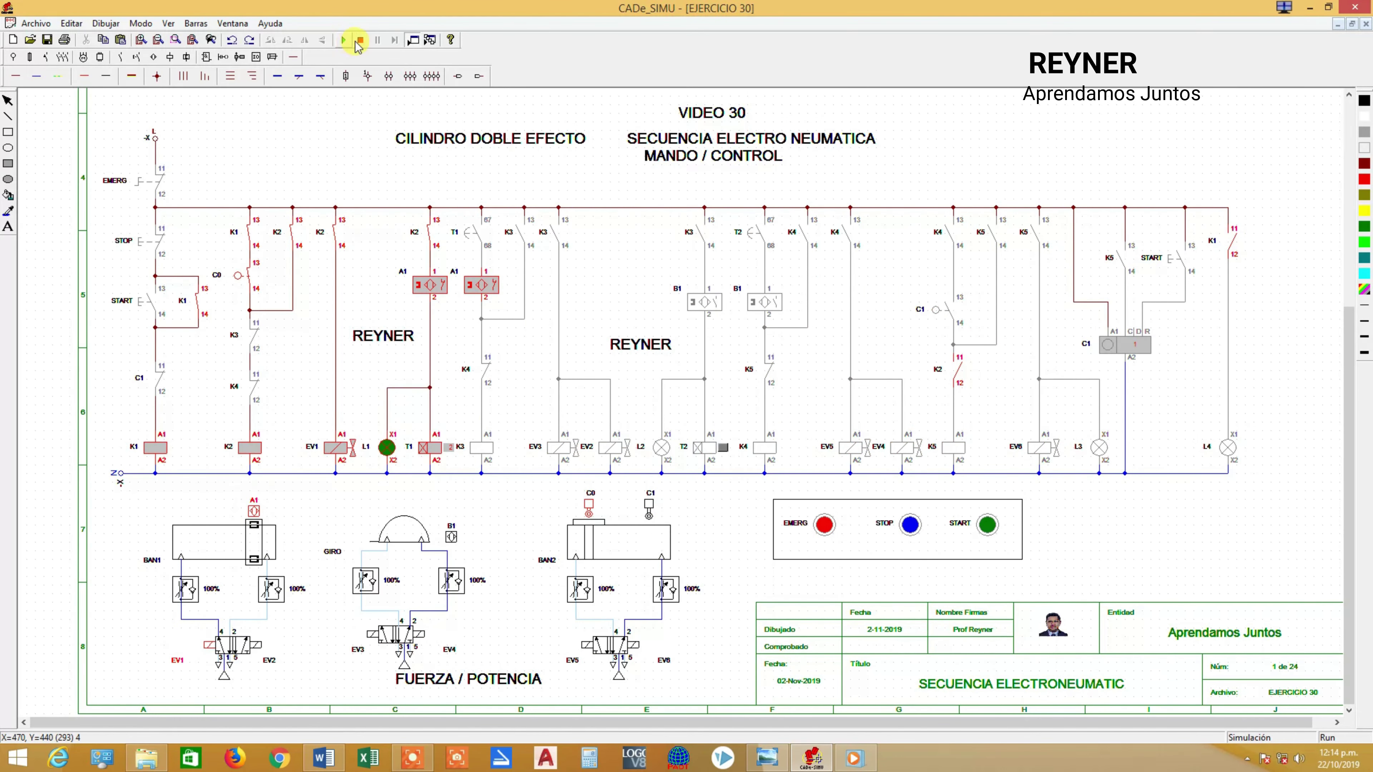
left_click(359, 40)
Set the connection limit of counter C1 to 4
double_click(1133, 345)
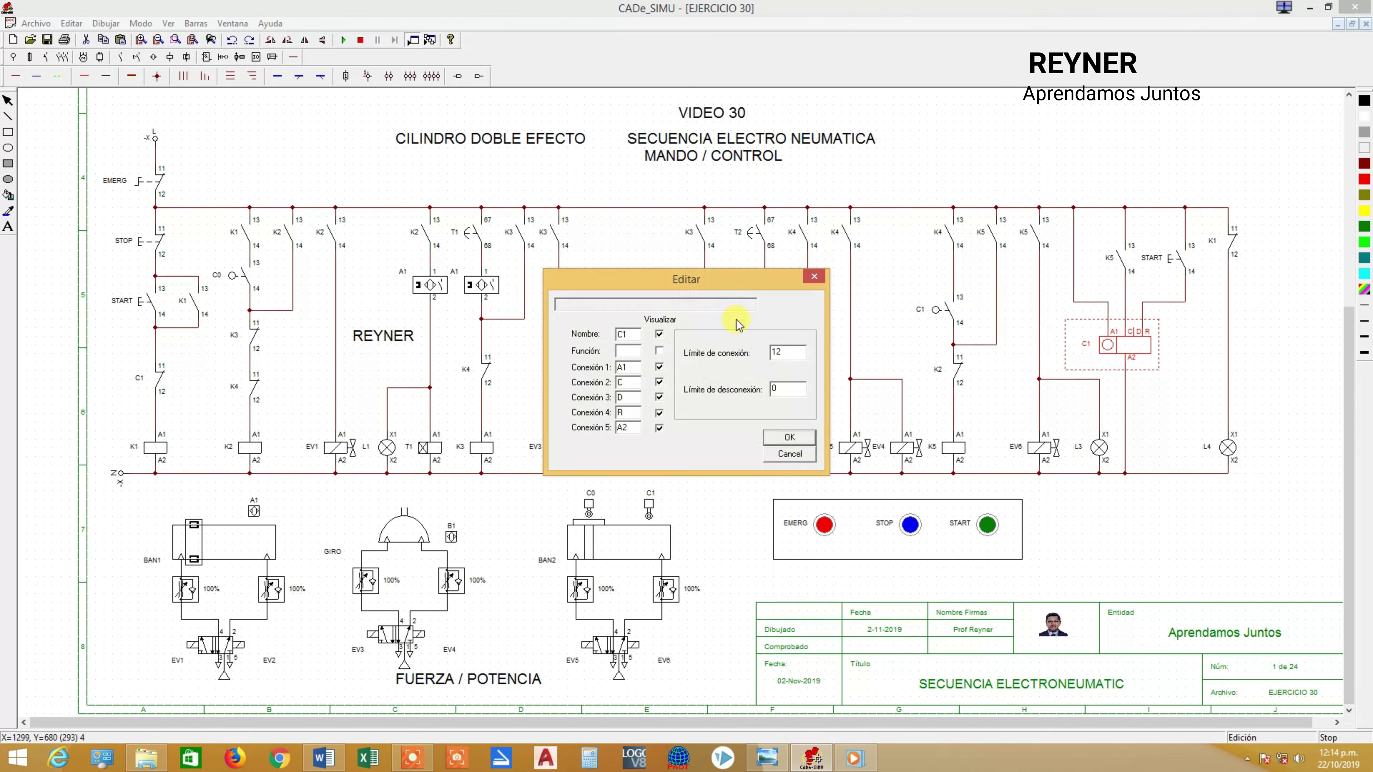
double_click(793, 353)
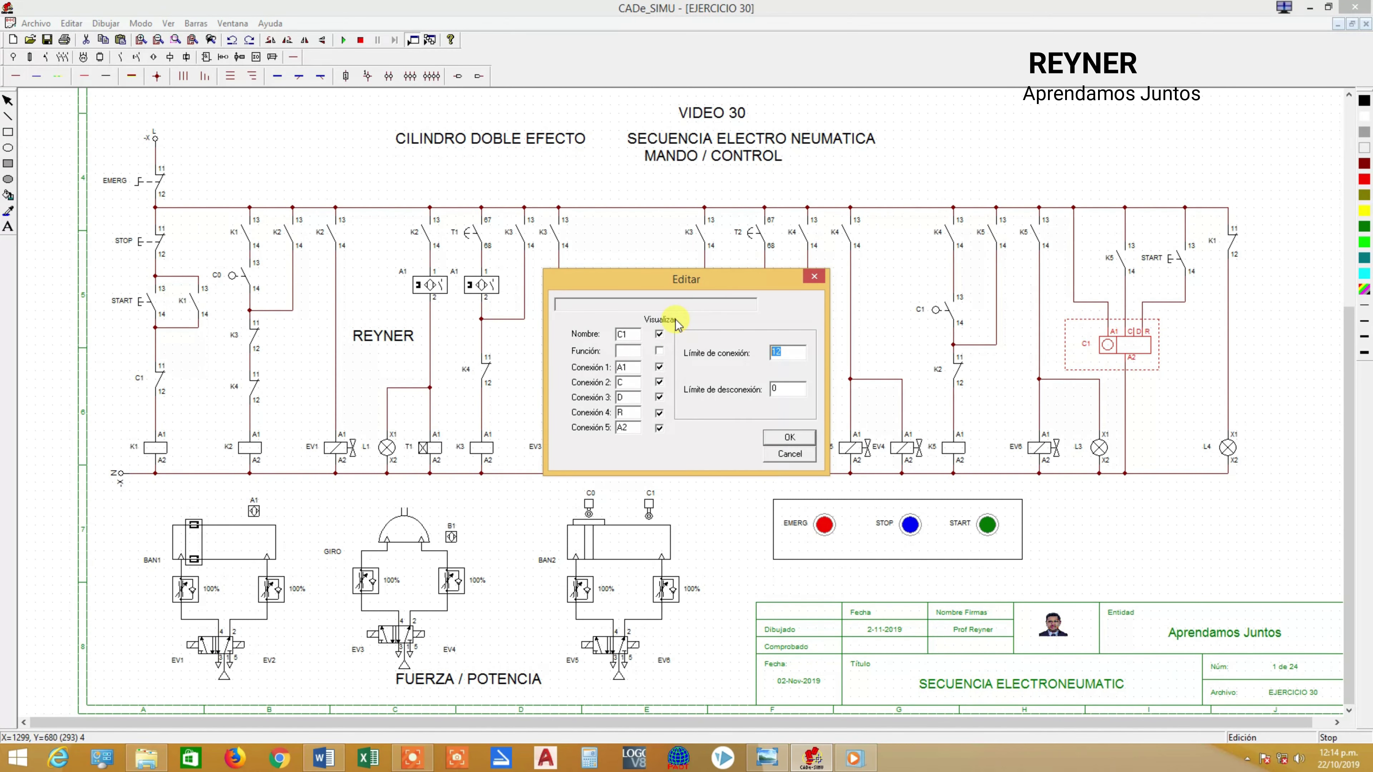
left_click(791, 438)
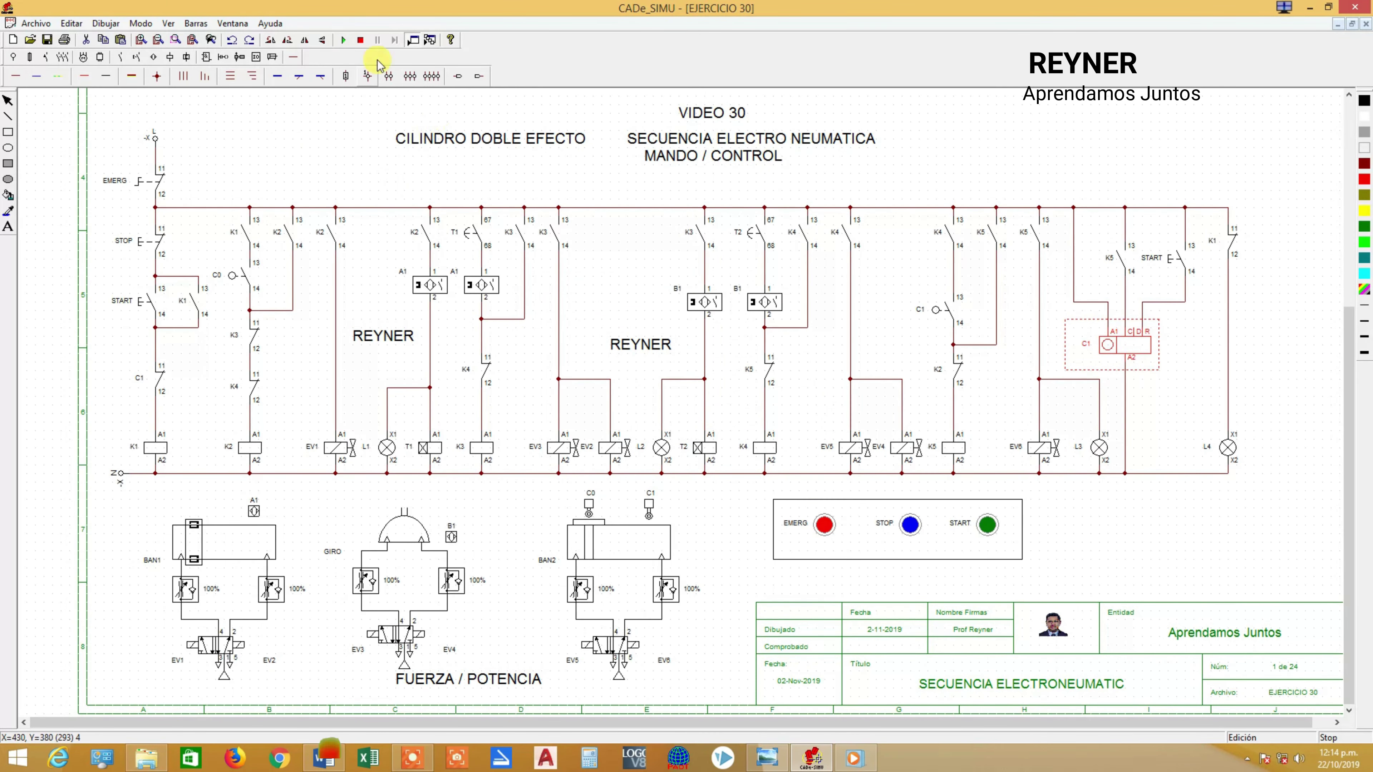
Simulate the sequence with the START contact in the K1 branch until counter C1 ends the cycles, and stop the simulation
left_click(343, 39)
left_click(156, 300)
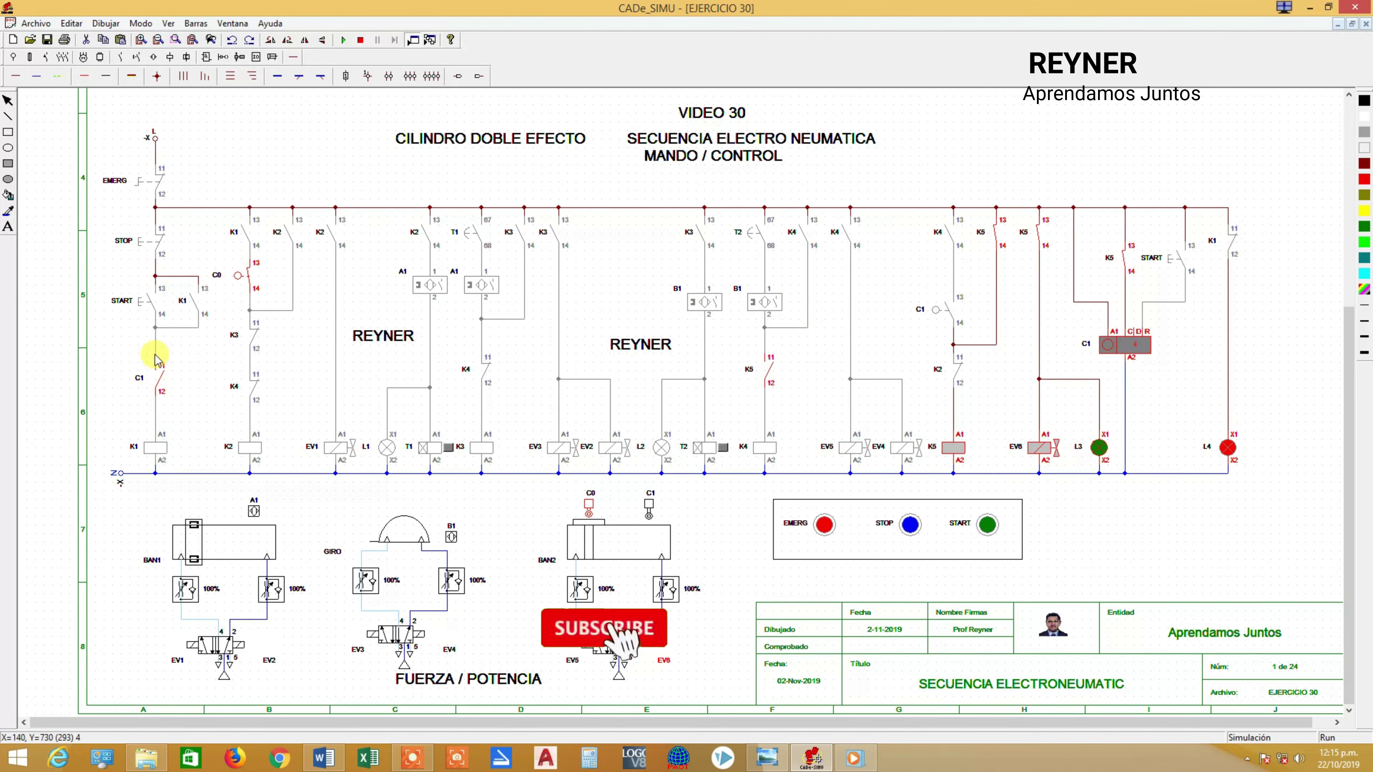
left_click(363, 41)
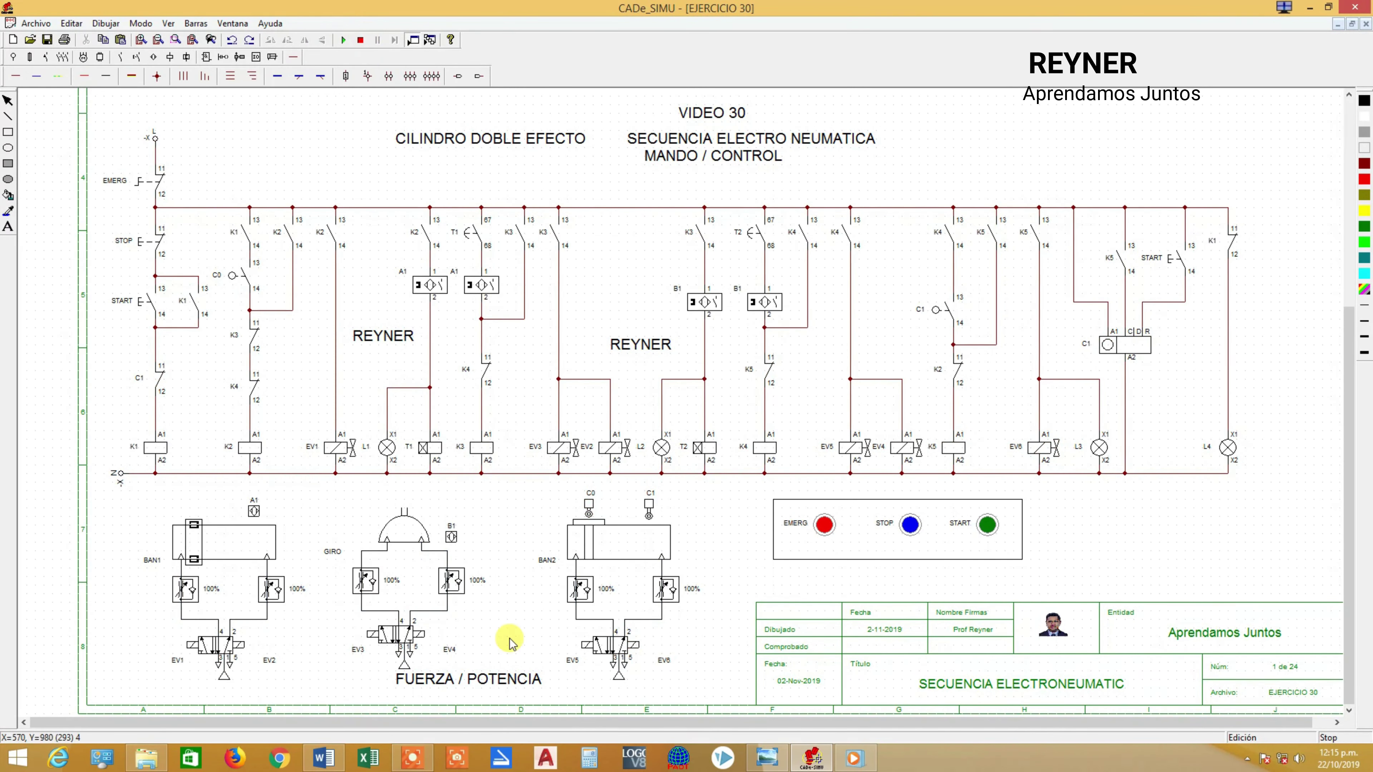
Set the expansion and contraction speeds of actuators BAN1 and GIRO to 30%
double_click(254, 570)
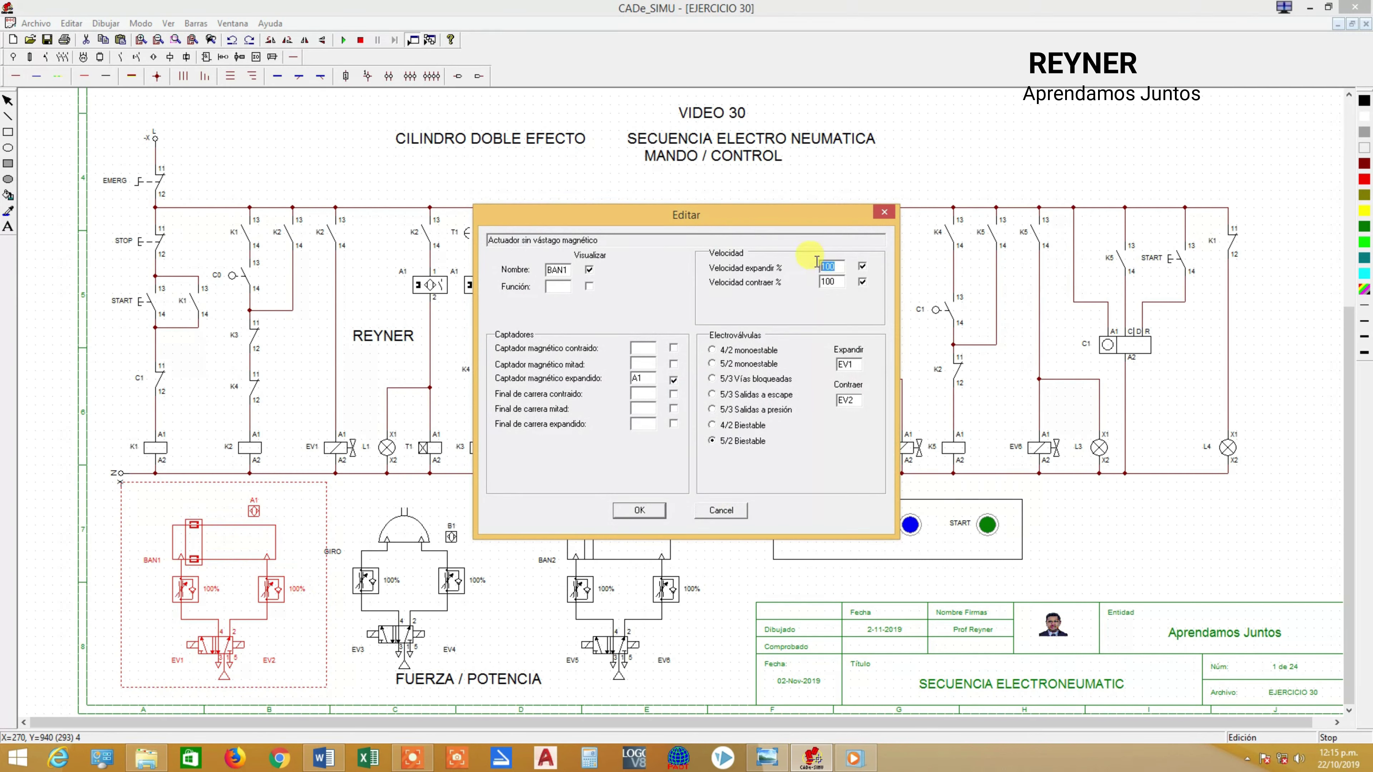
left_click(861, 283)
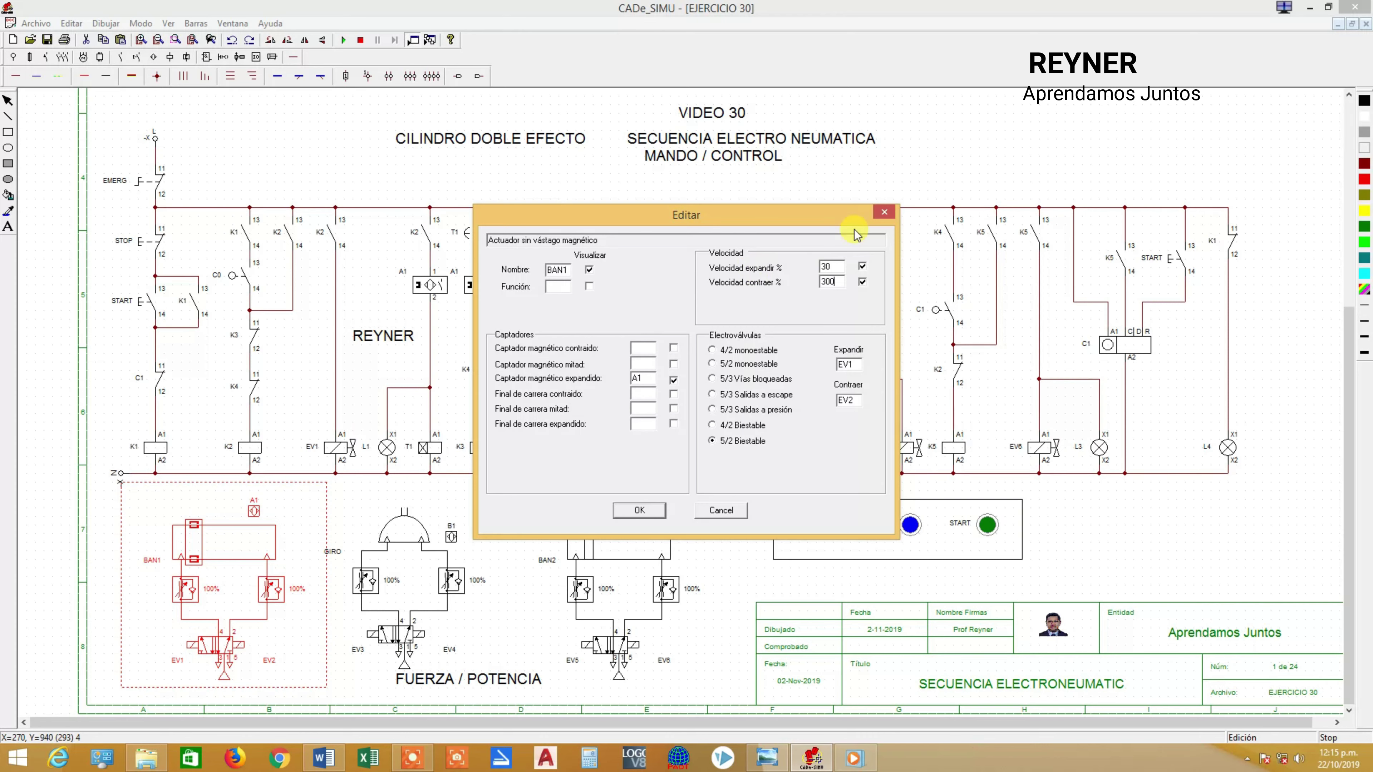
left_click(639, 510)
double_click(388, 576)
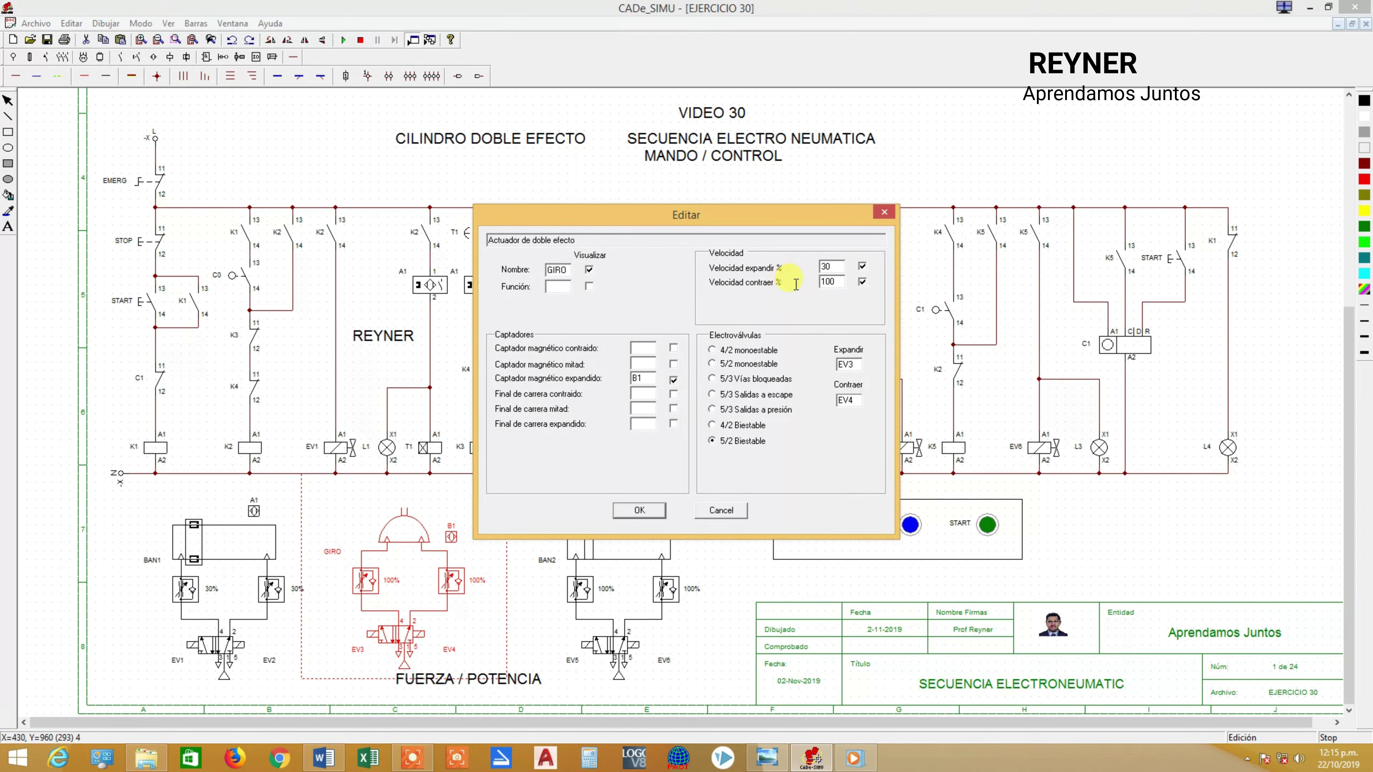
key("Tab")
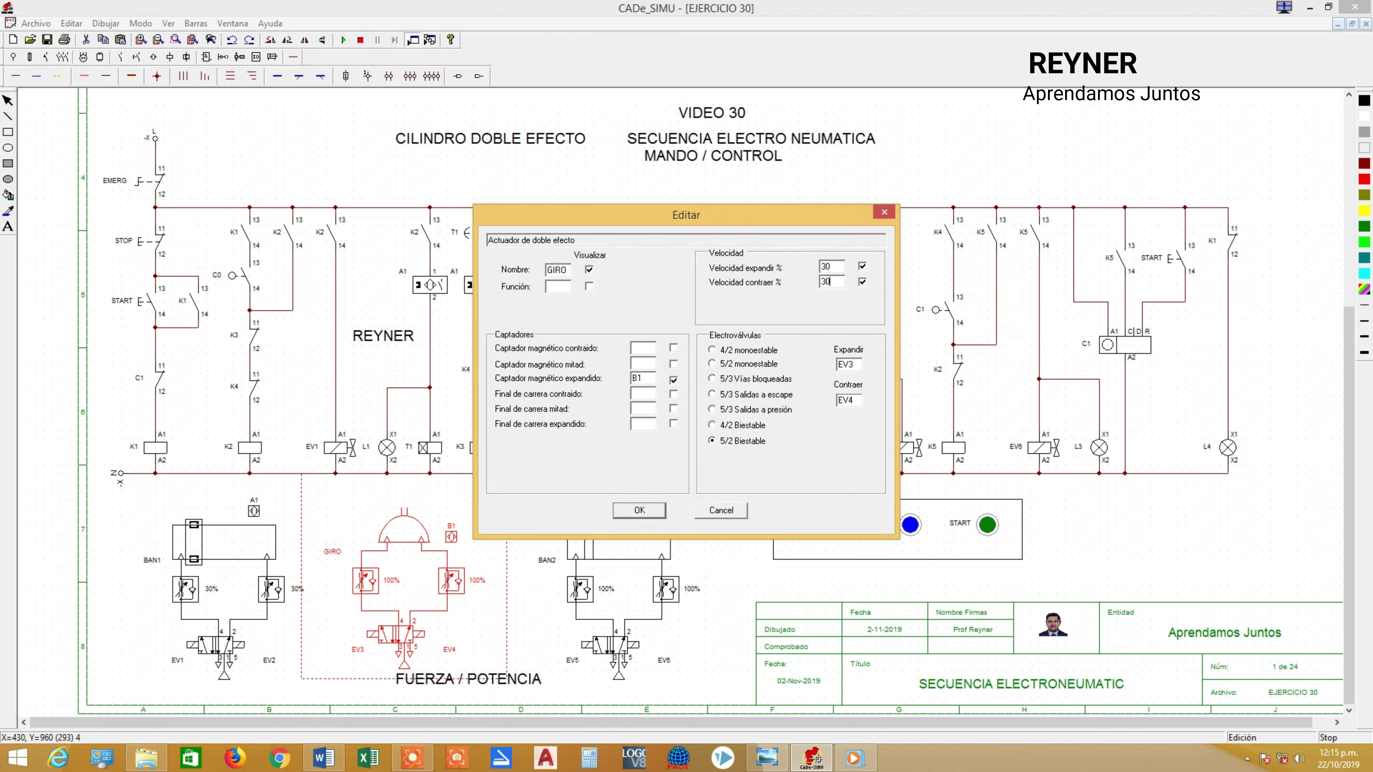
left_click(639, 511)
Set the expansion and contraction speeds of actuator BAN2 to 30%
double_click(616, 561)
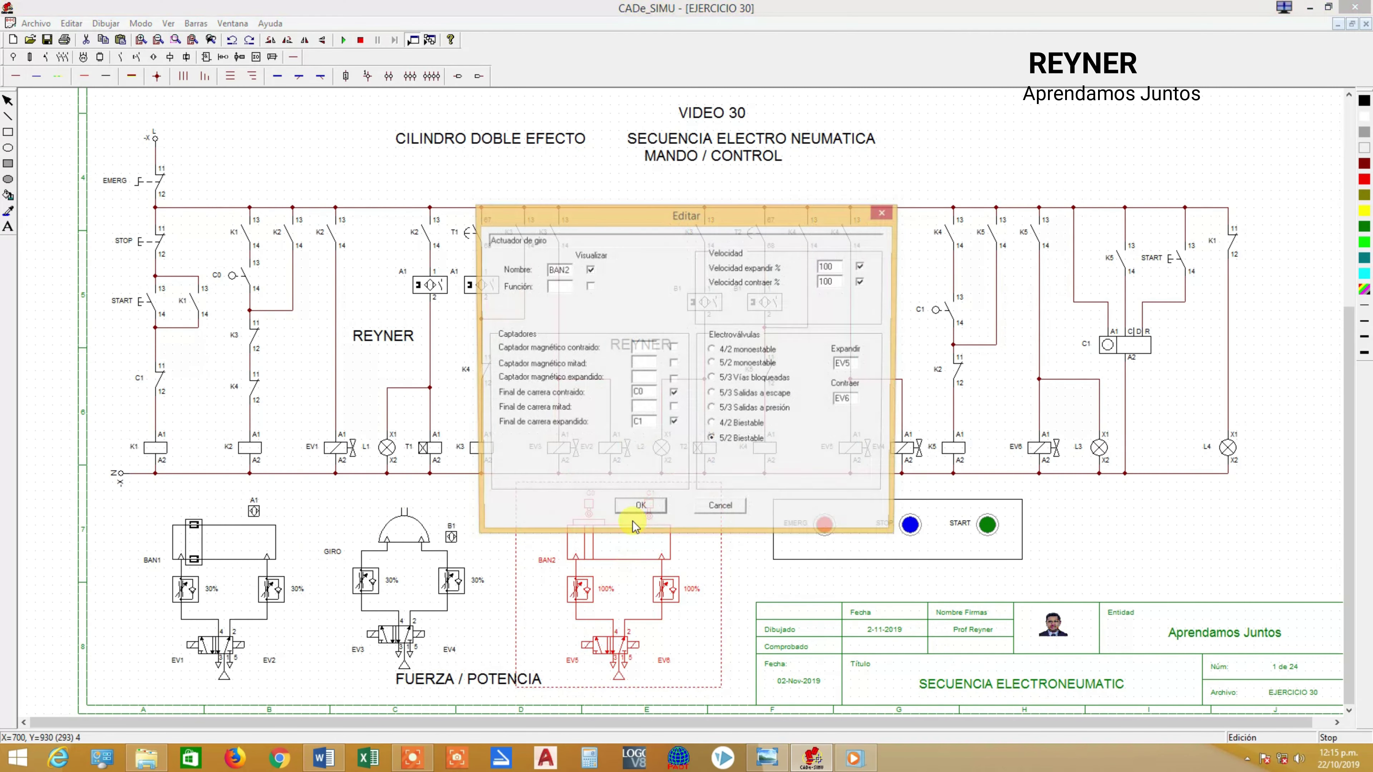
type("3")
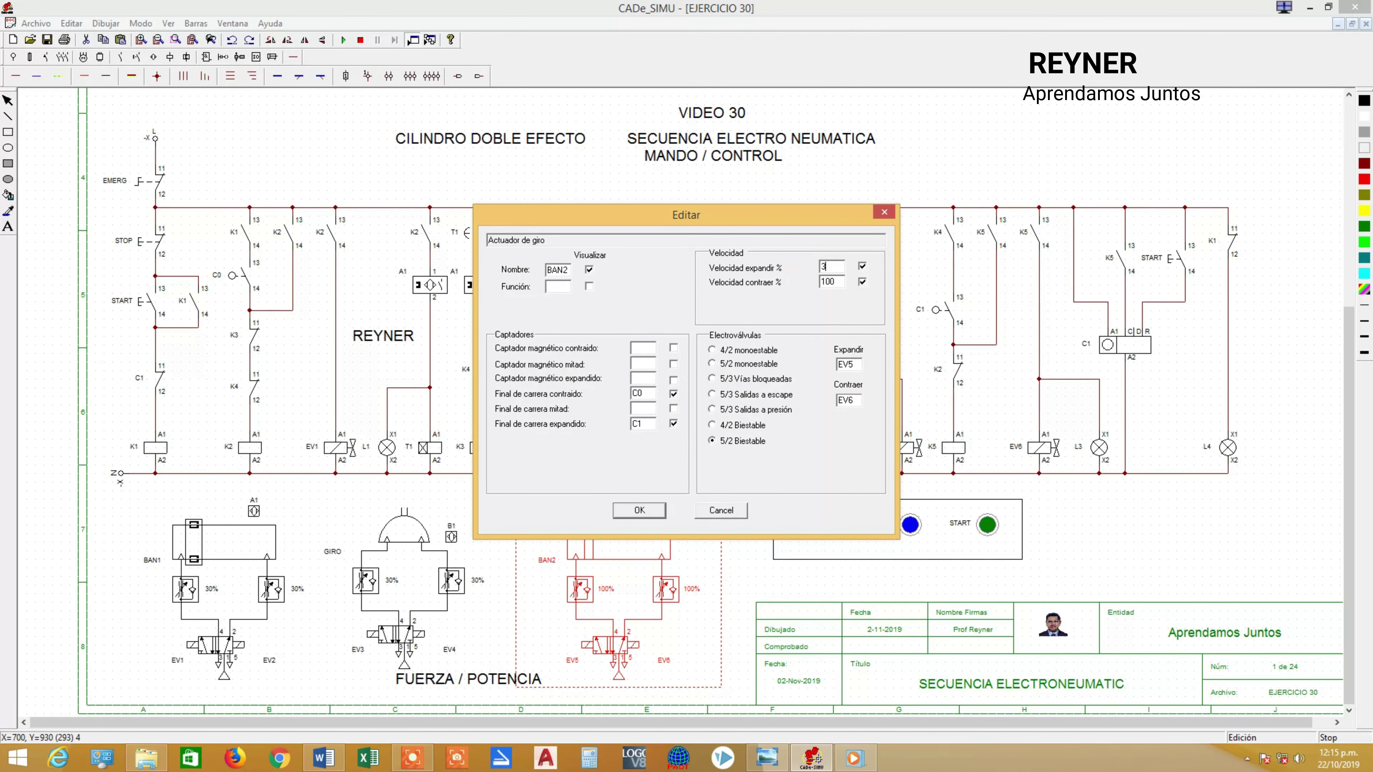
type("0")
key("Tab")
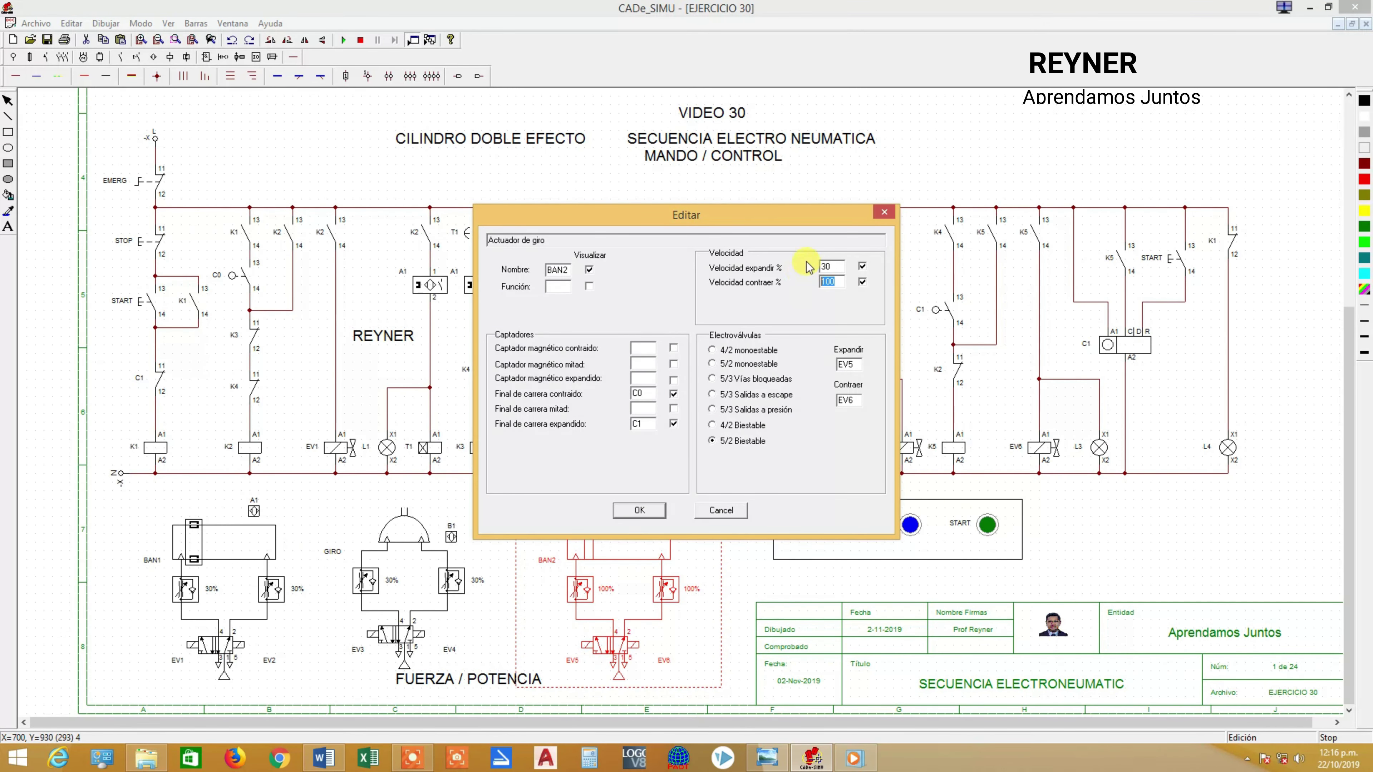
type("30")
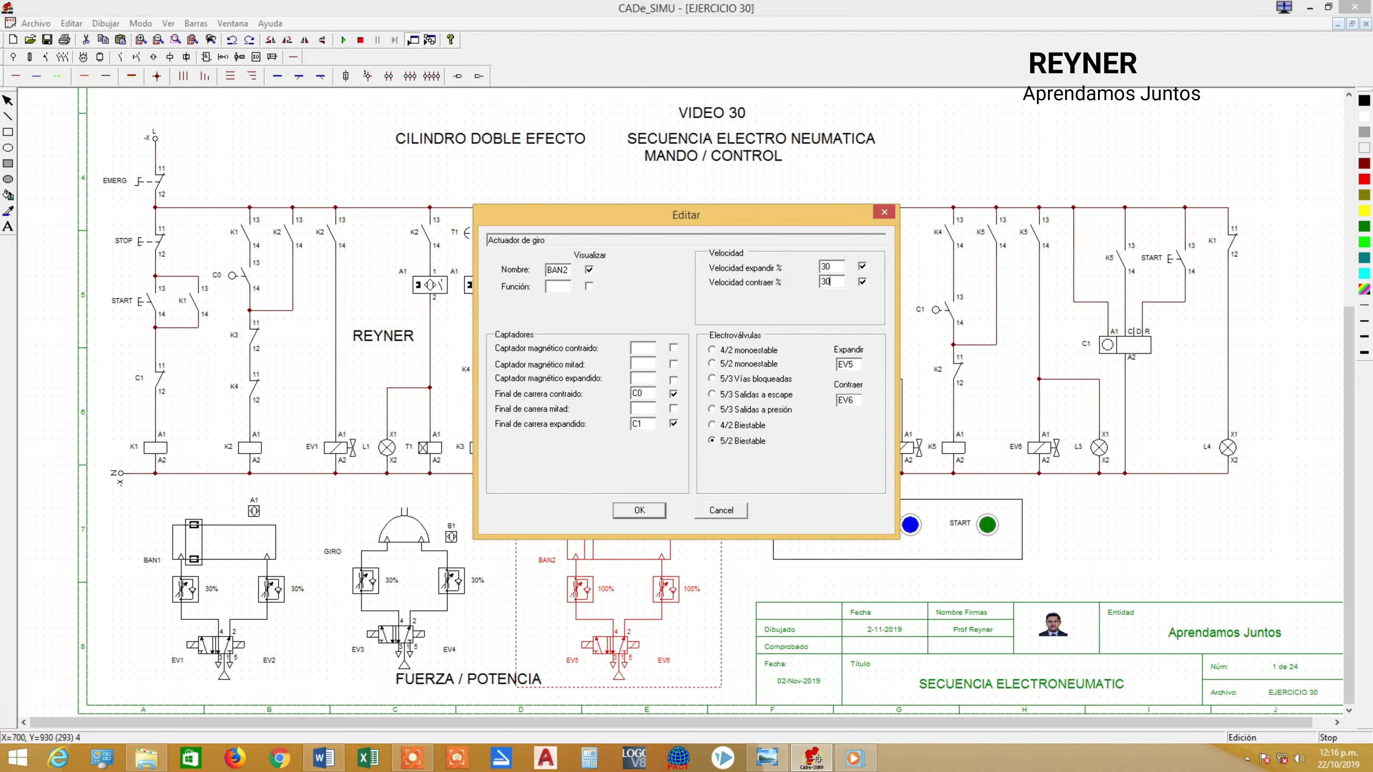
left_click(637, 510)
Change the connection limit of counter C1 and deselect the counter
double_click(1126, 349)
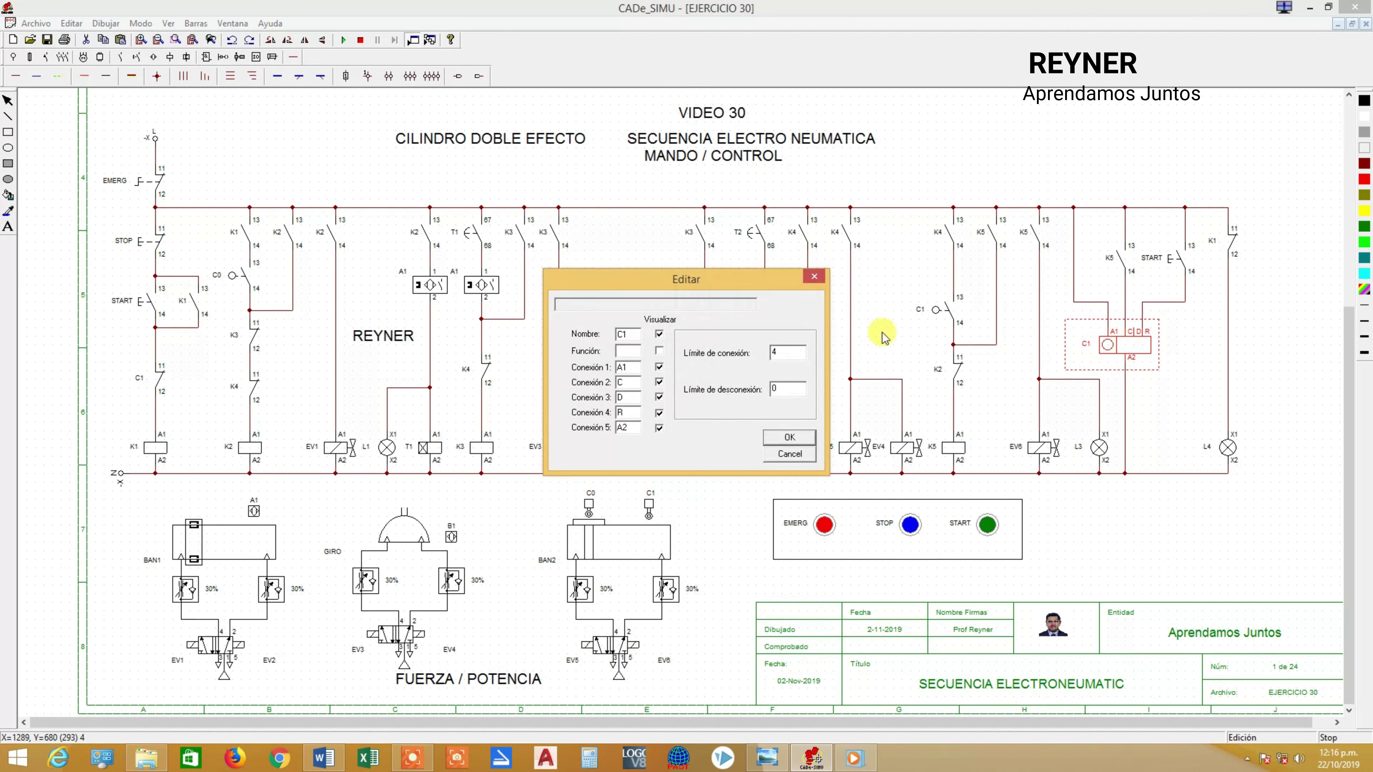
double_click(772, 350)
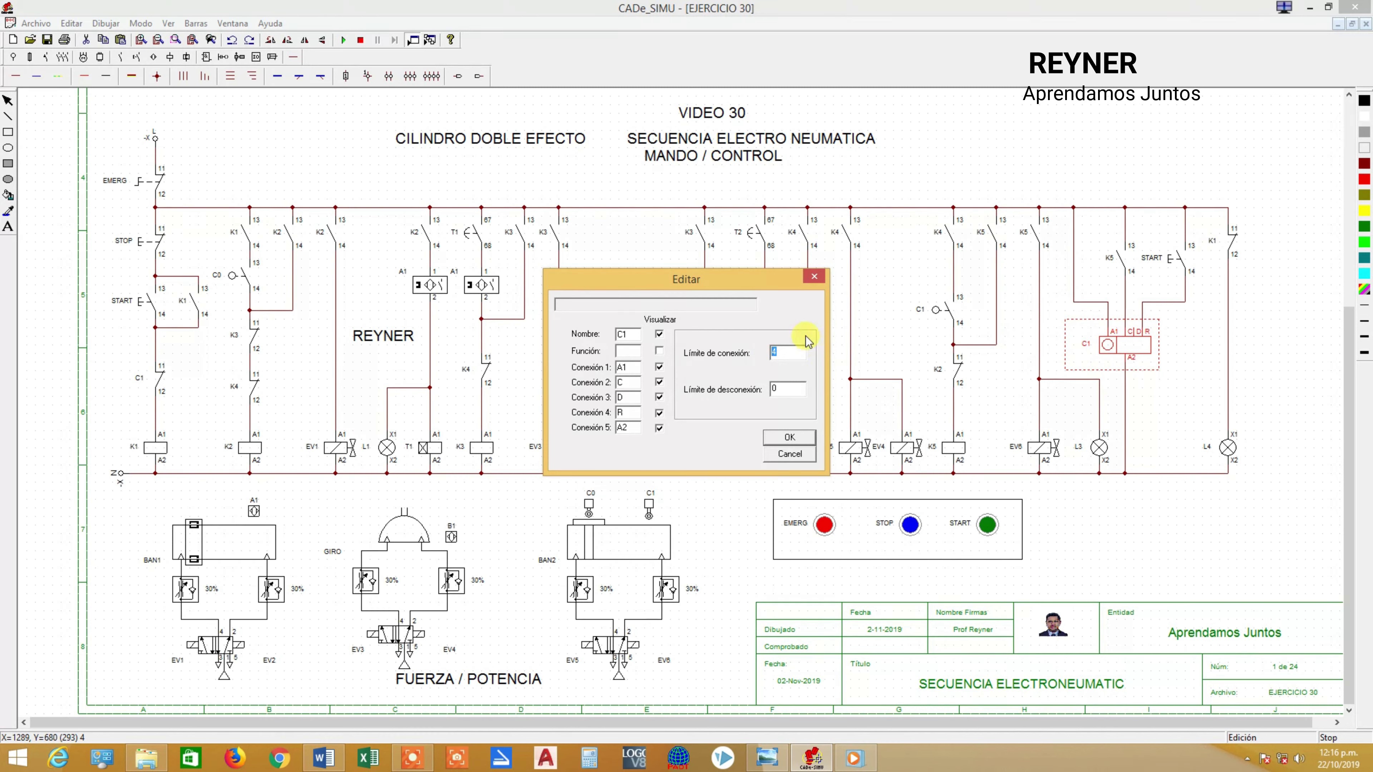
left_click(788, 439)
left_click(922, 160)
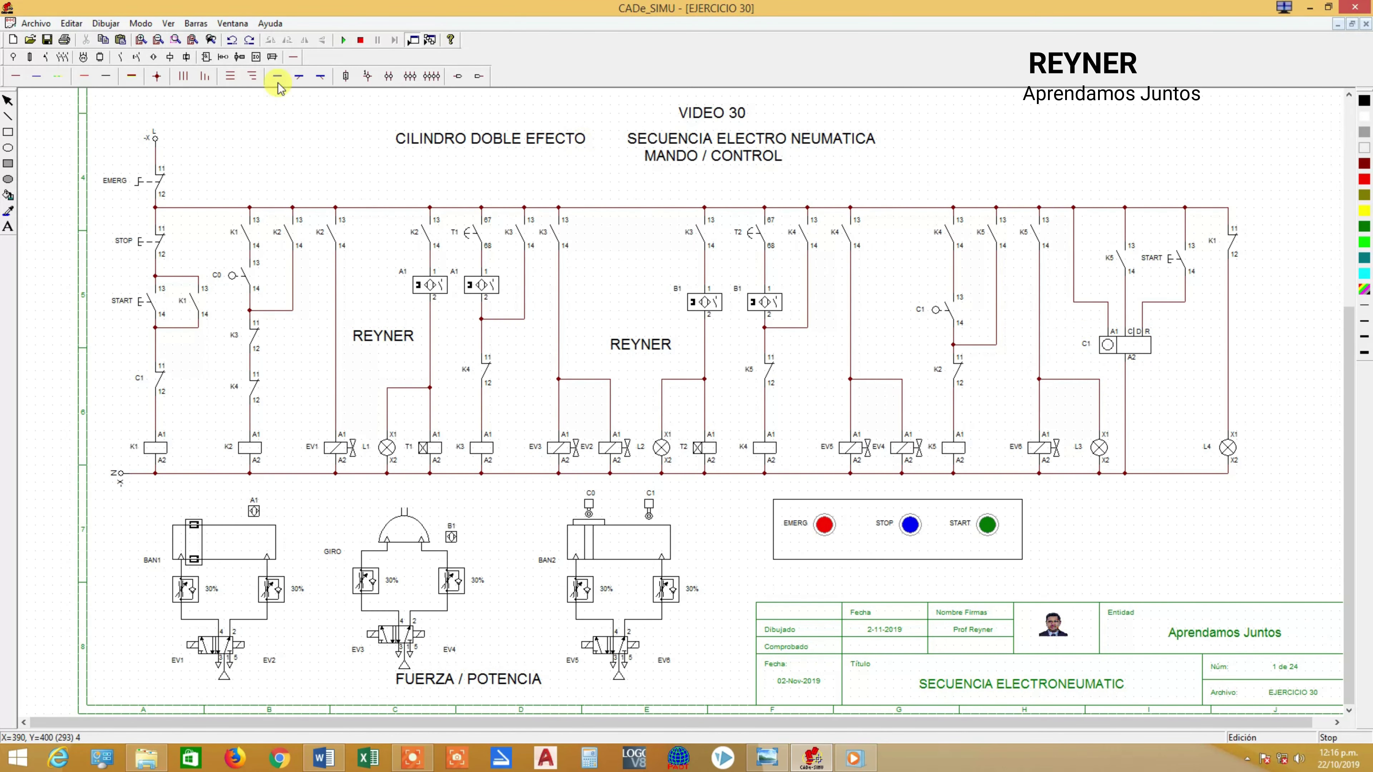
Simulate the sequence at the 30% actuator speeds, starting it from the control panel, and stop the simulation
left_click(341, 40)
left_click(987, 518)
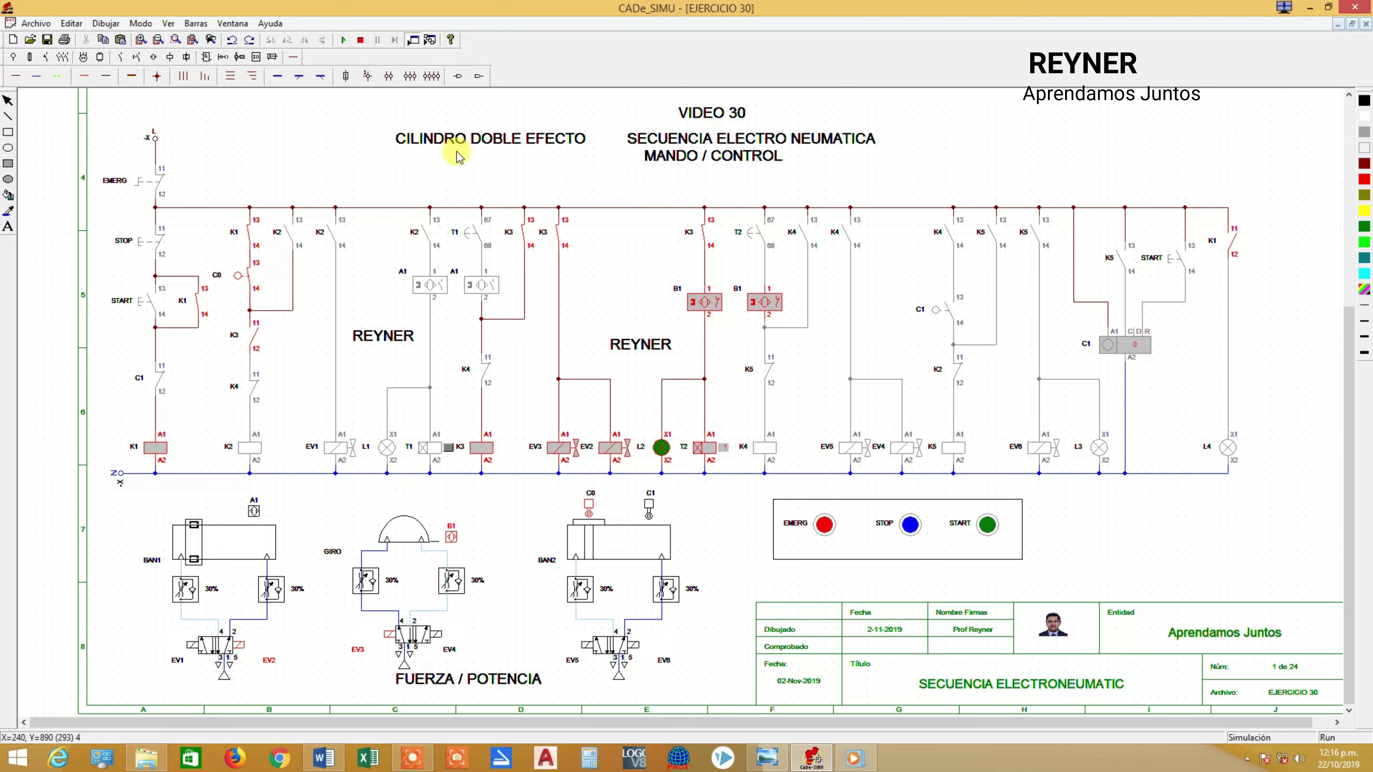
left_click(360, 39)
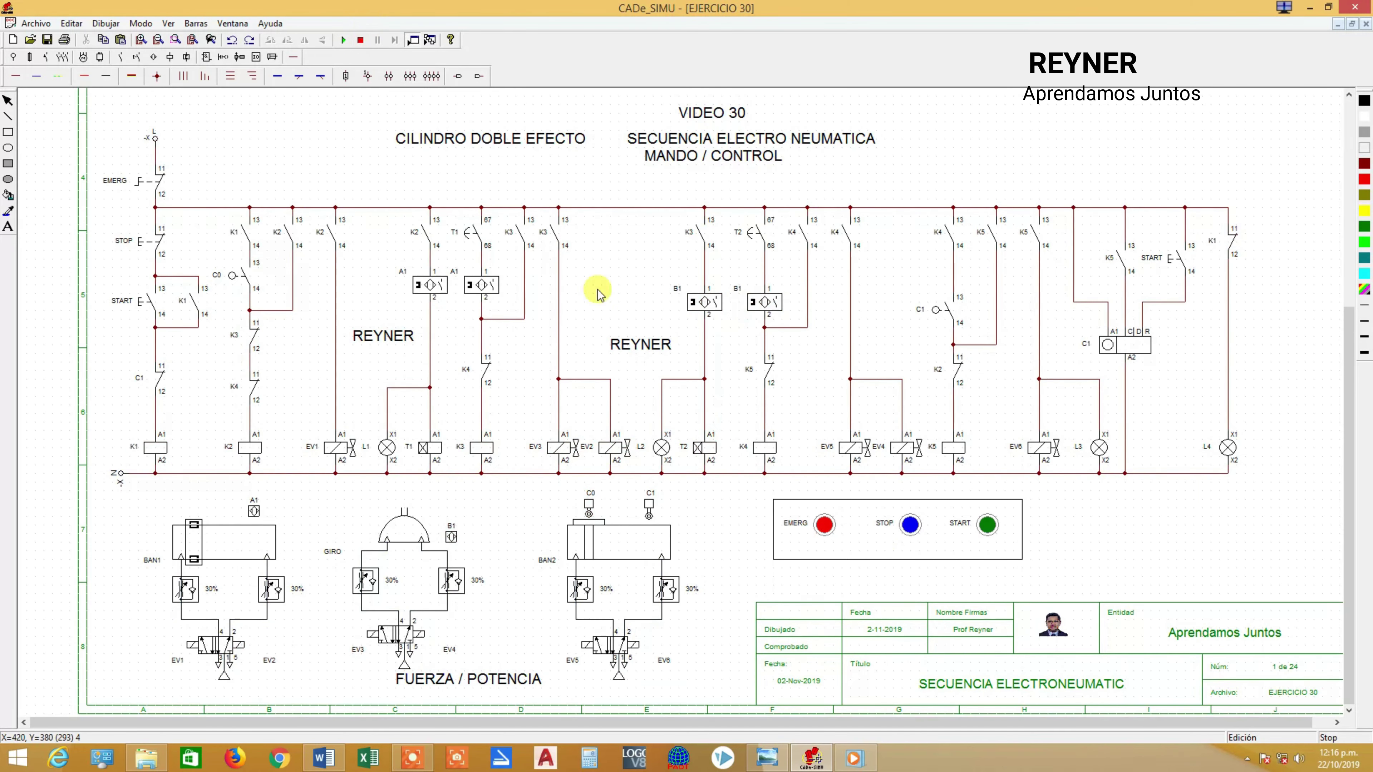
Set the expansion and contraction speeds of actuators BAN1 and GIRO to 5%
double_click(245, 552)
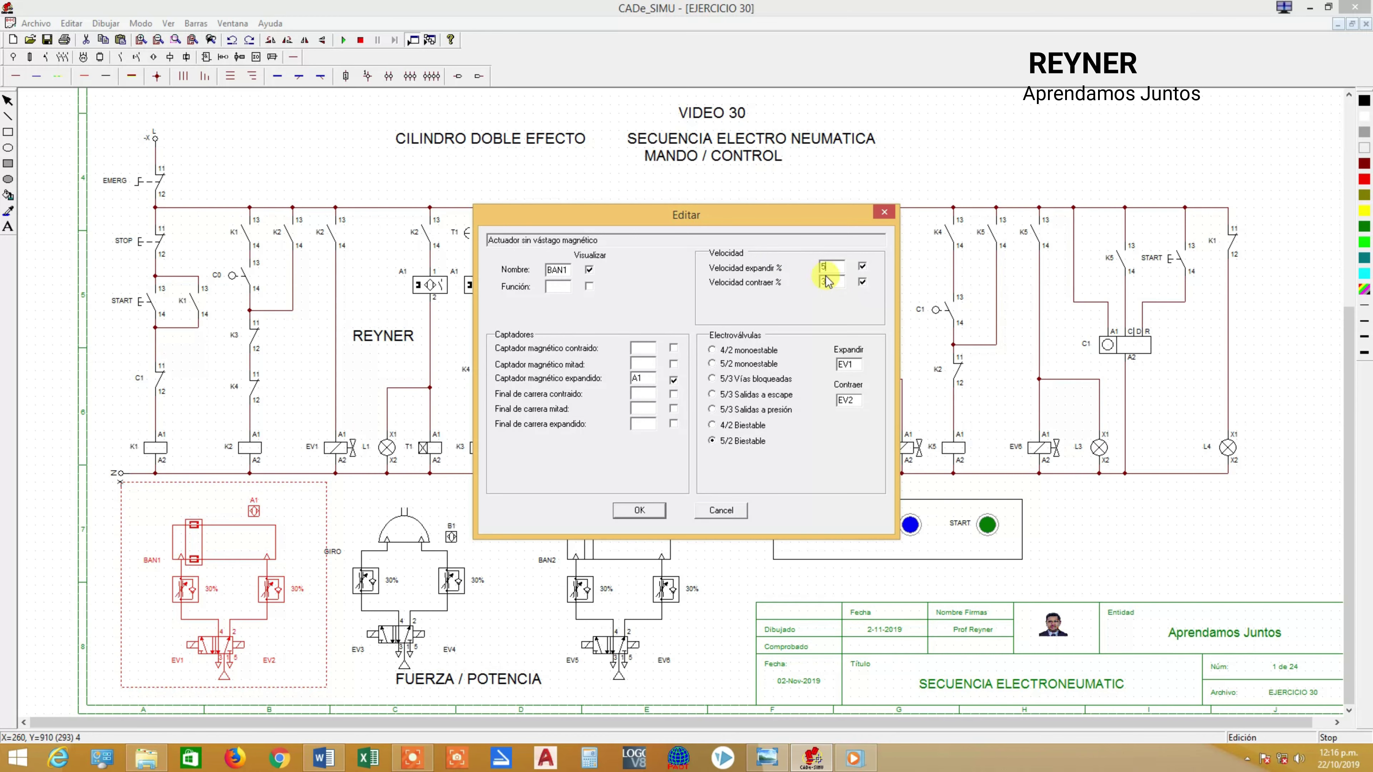
double_click(838, 279)
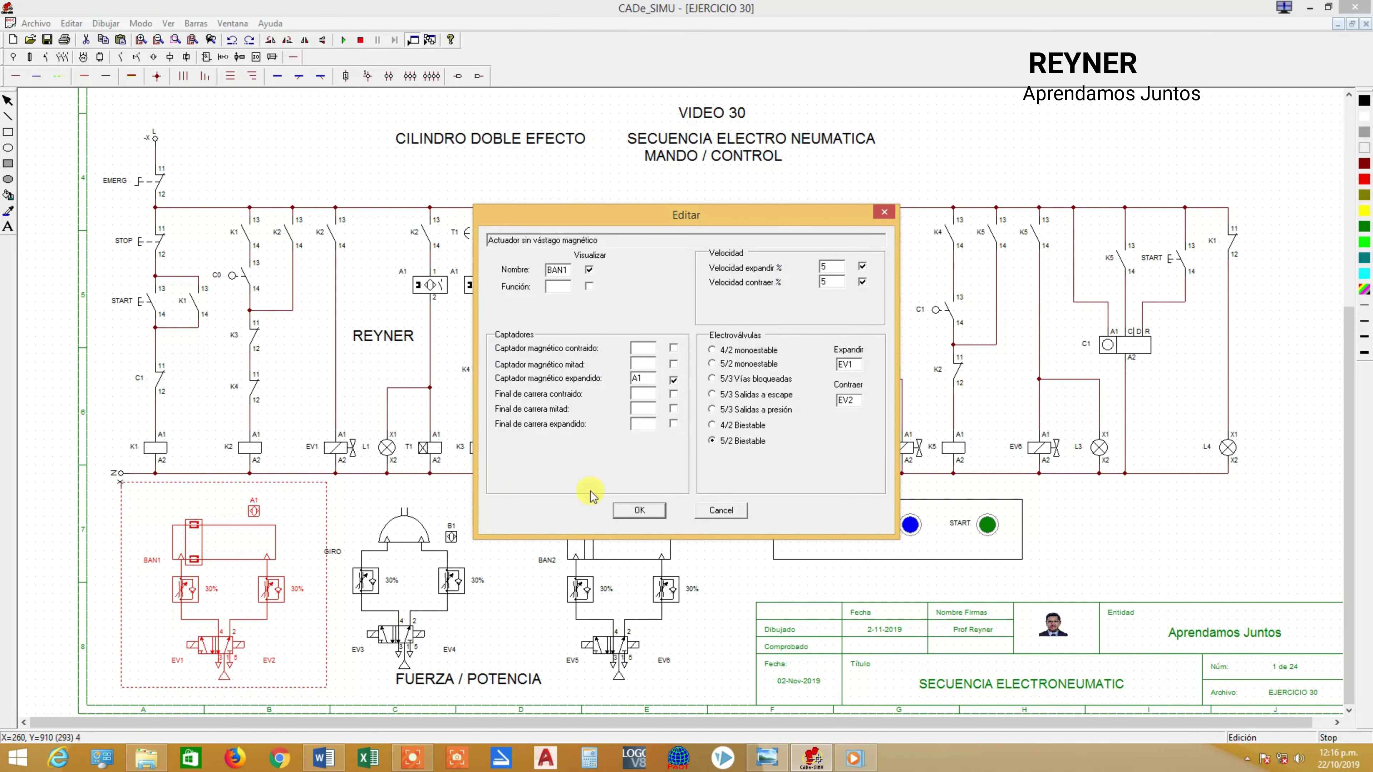
left_click(640, 511)
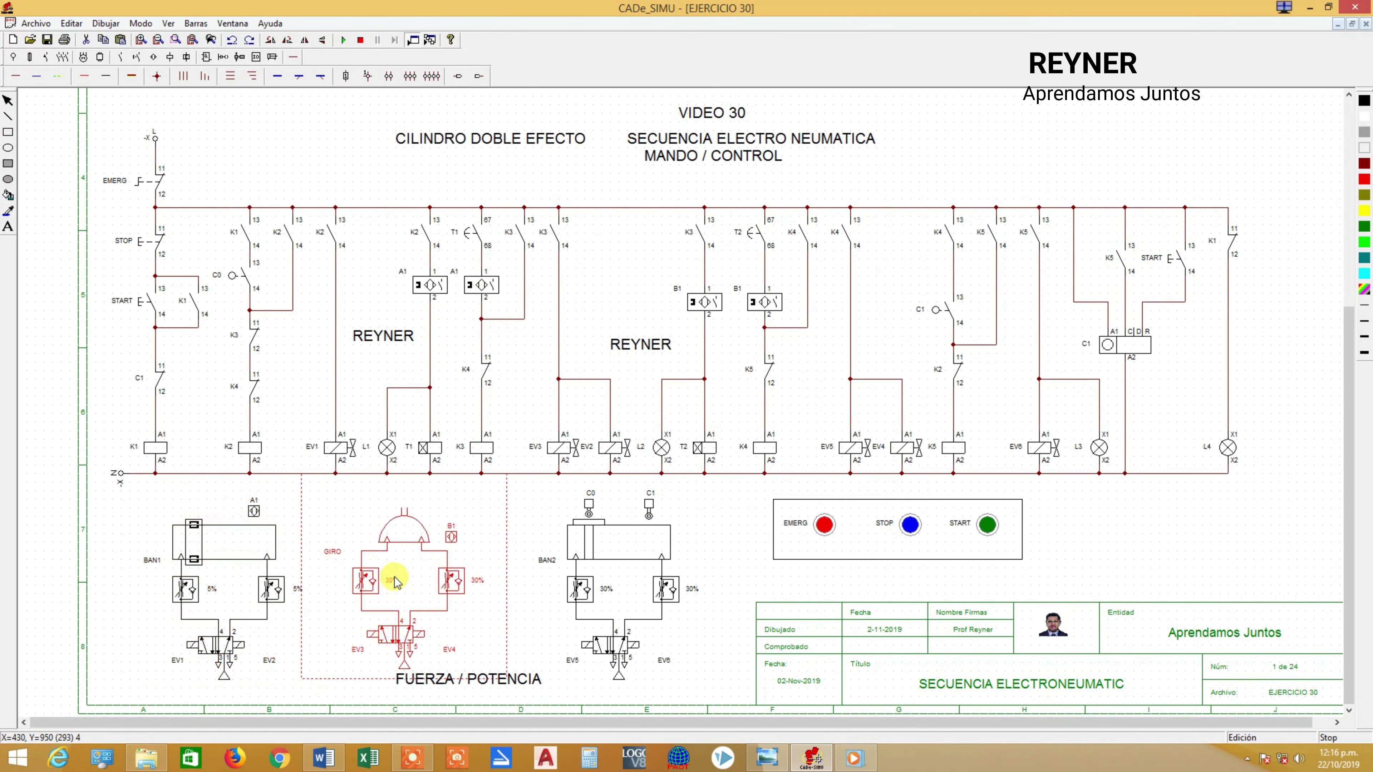
double_click(392, 574)
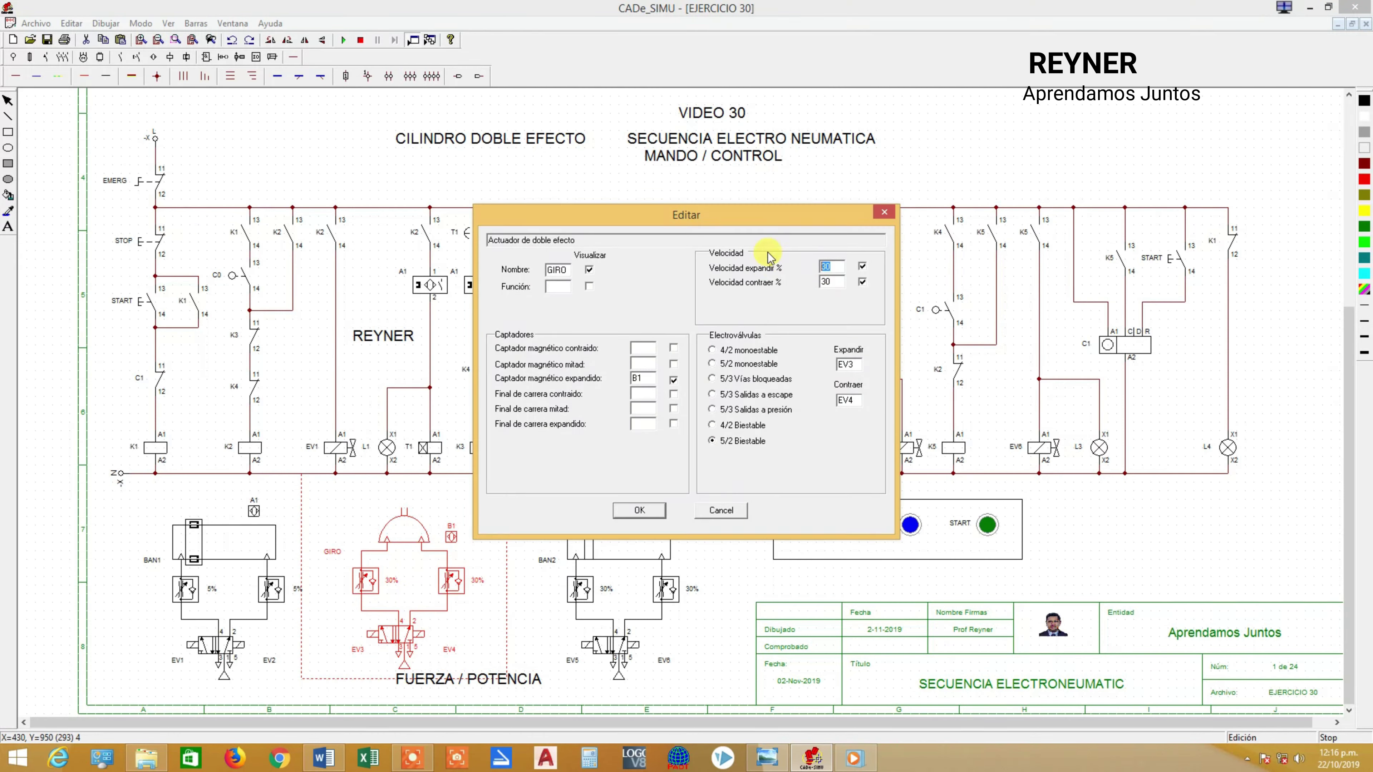
key("Tab")
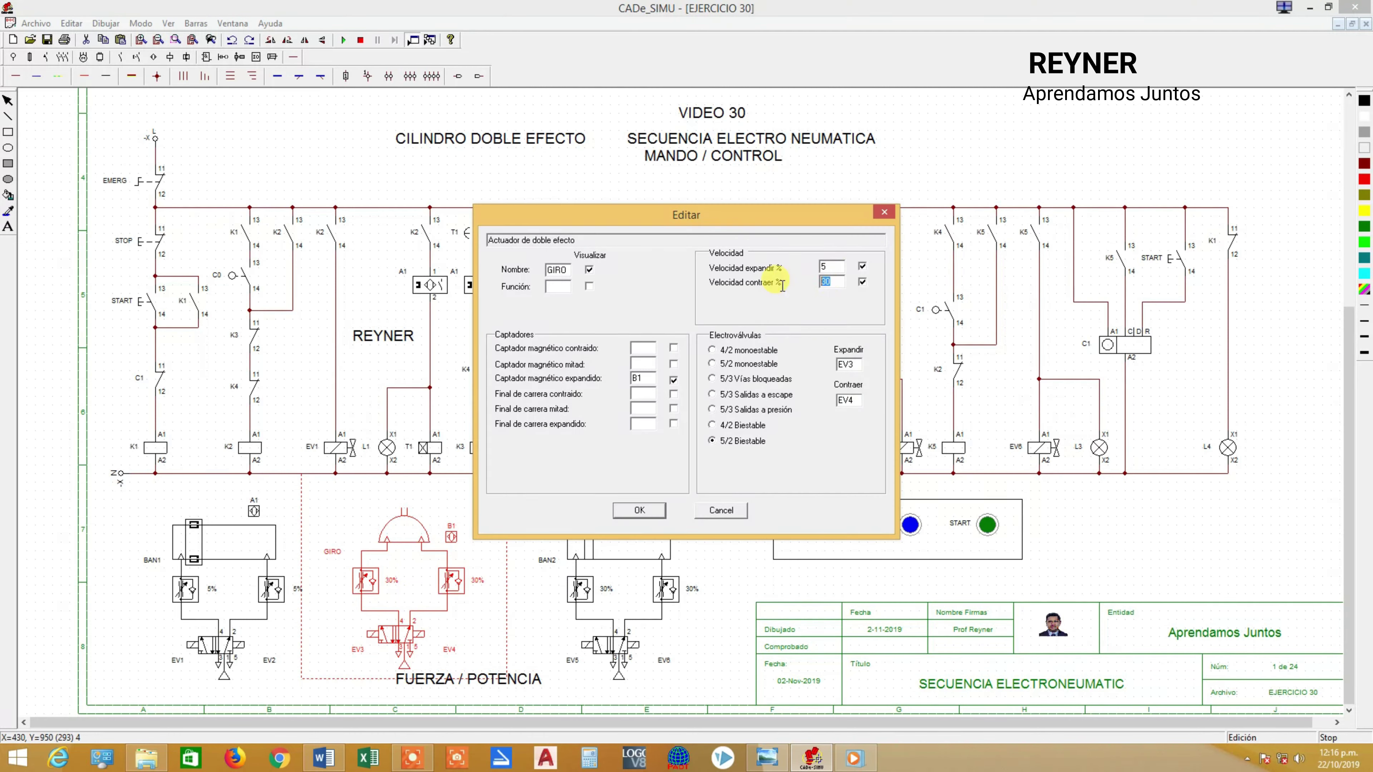
left_click(643, 512)
Set the expansion and contraction speeds of actuator BAN2 to 5% and deselect it
double_click(628, 556)
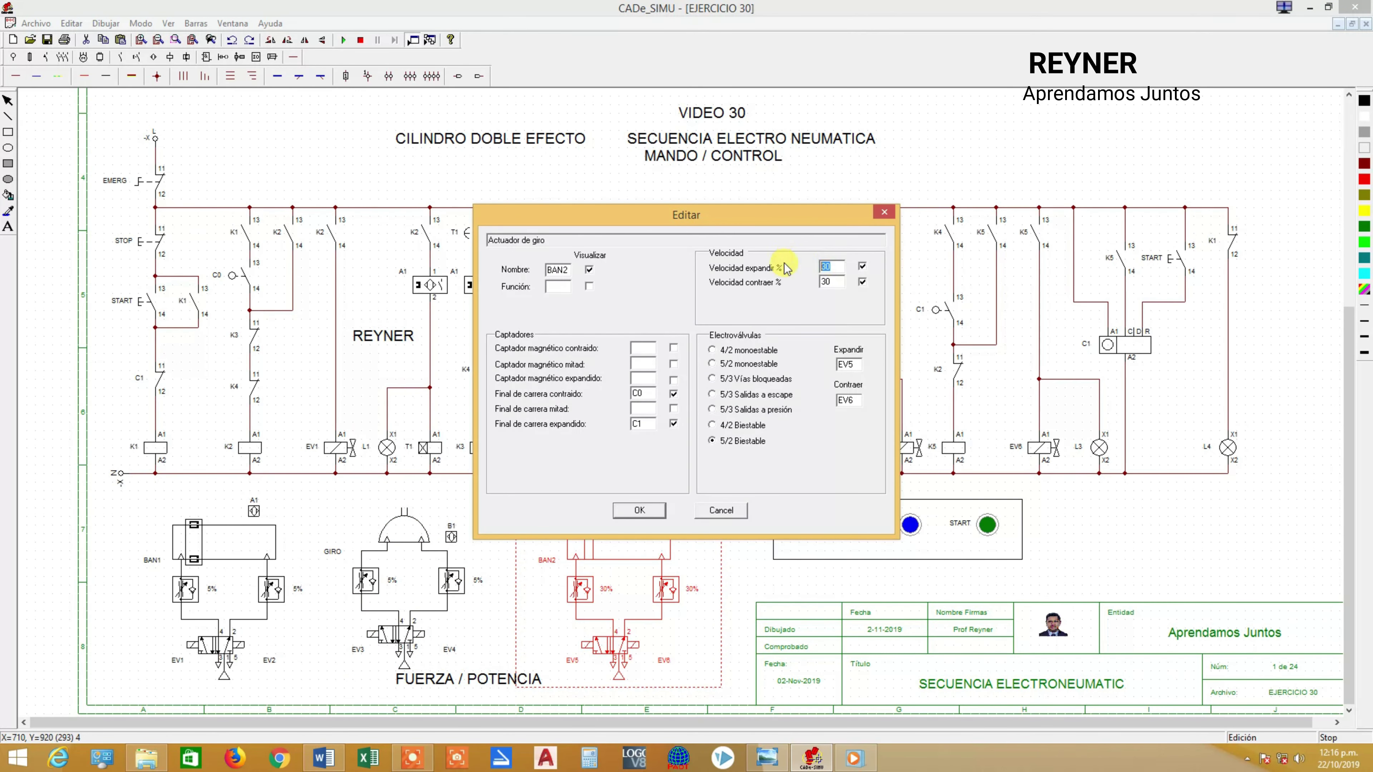
left_click_drag(836, 282, 747, 282)
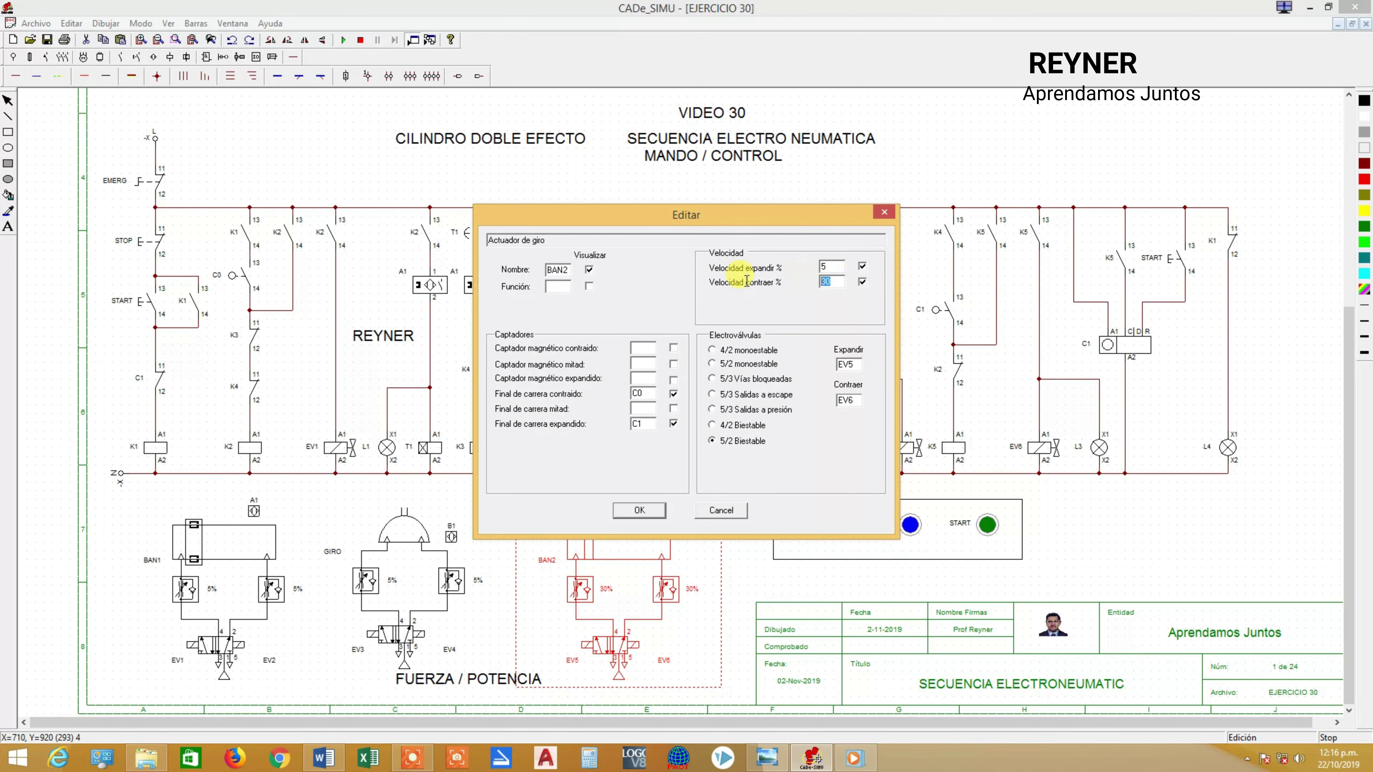
left_click(657, 519)
left_click(536, 357)
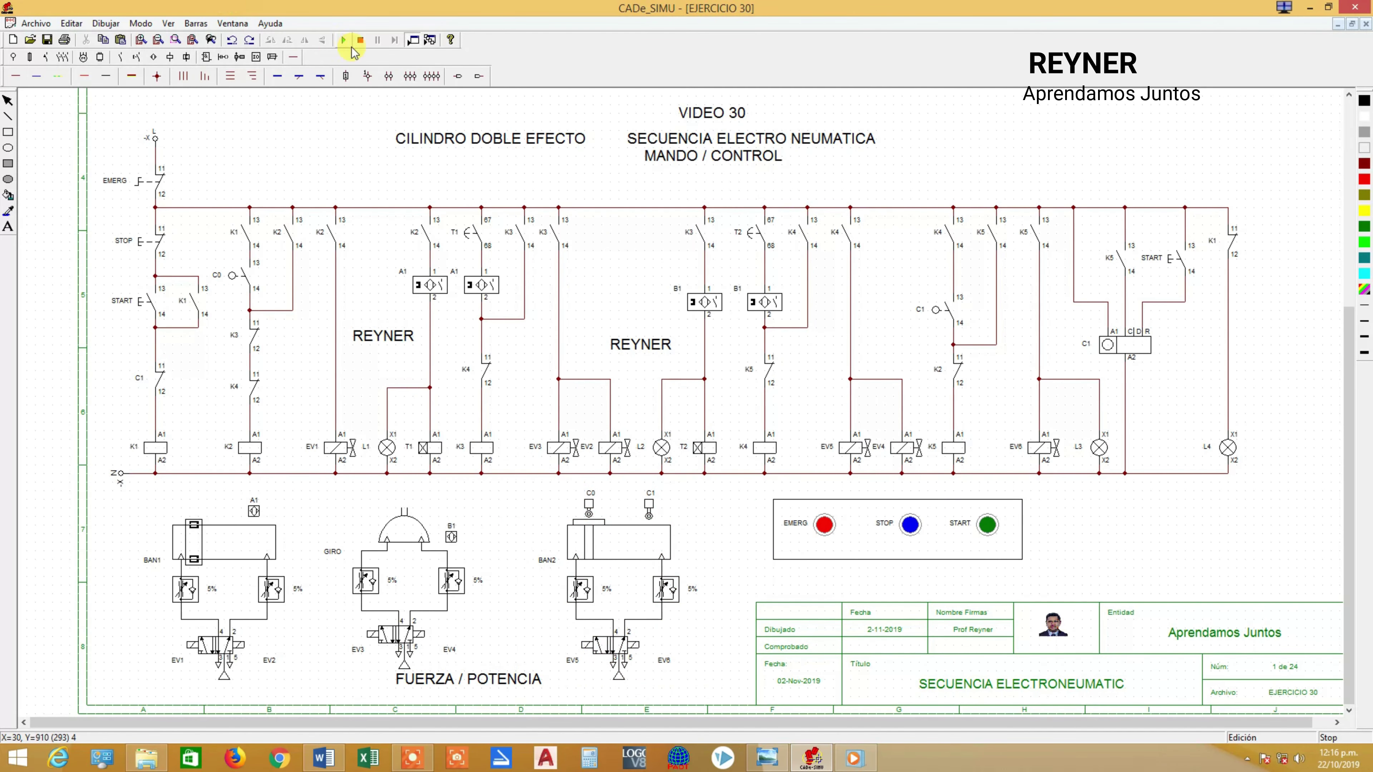
Simulate the sequence at the 5% actuator speeds until counter C1 ends the cycles, and stop the simulation
left_click(343, 40)
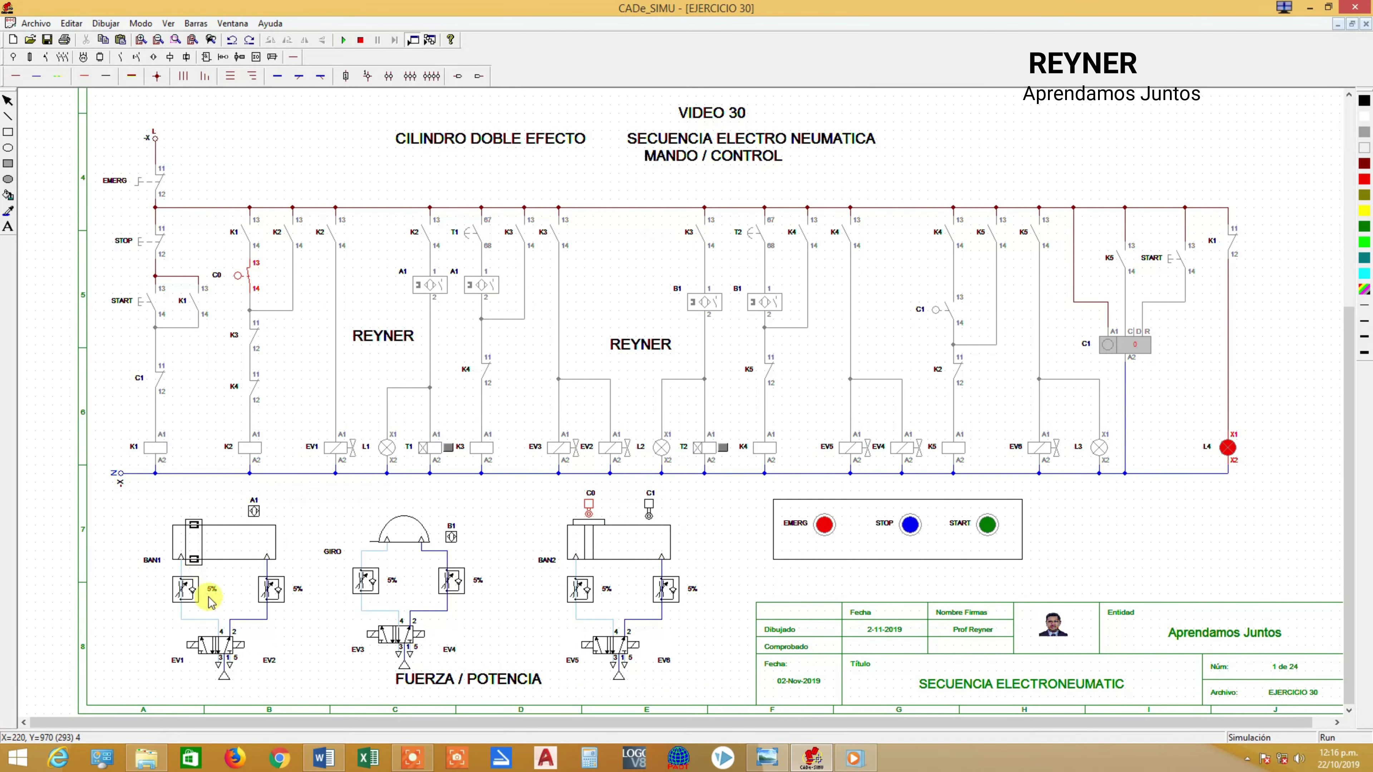
left_click(987, 528)
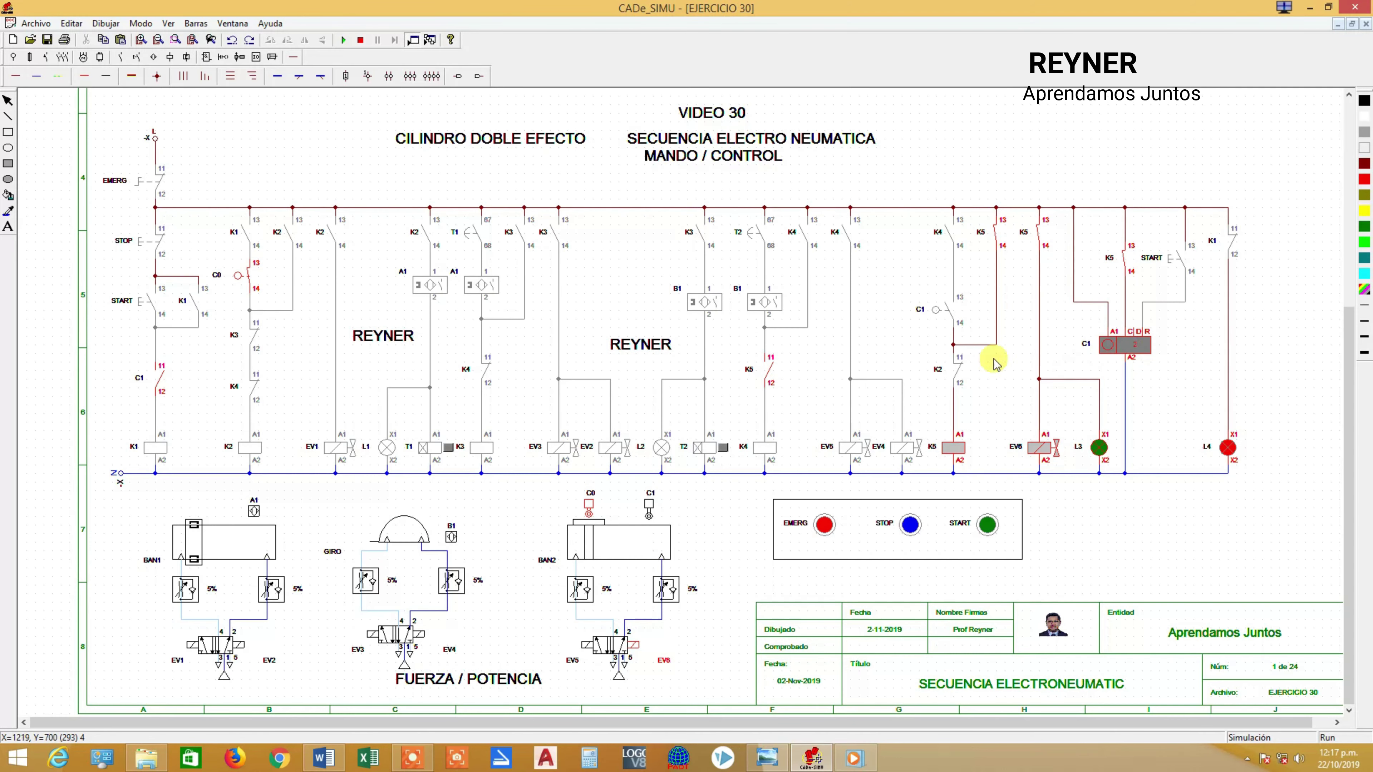
left_click(361, 41)
Edit the connection limit of counter C1 and accept the settings
double_click(1122, 347)
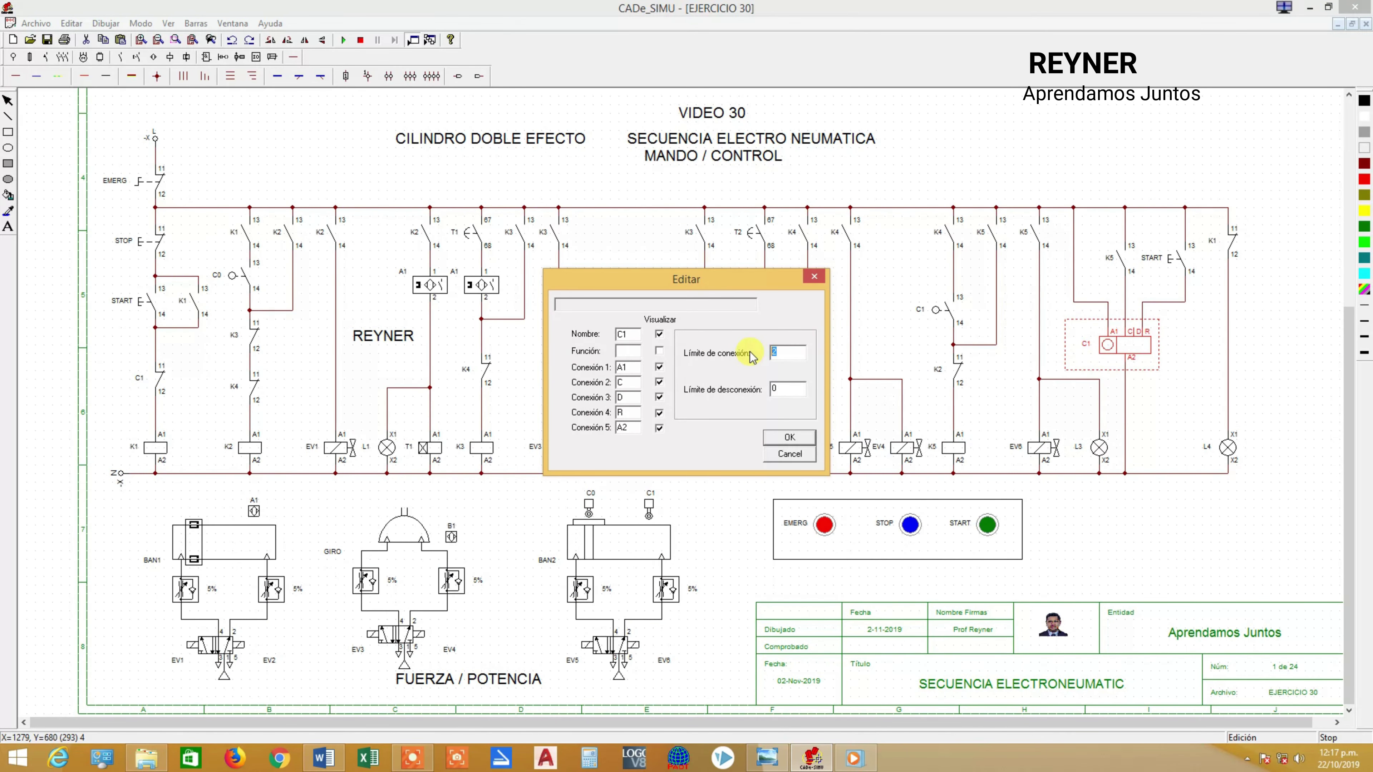
left_click(790, 438)
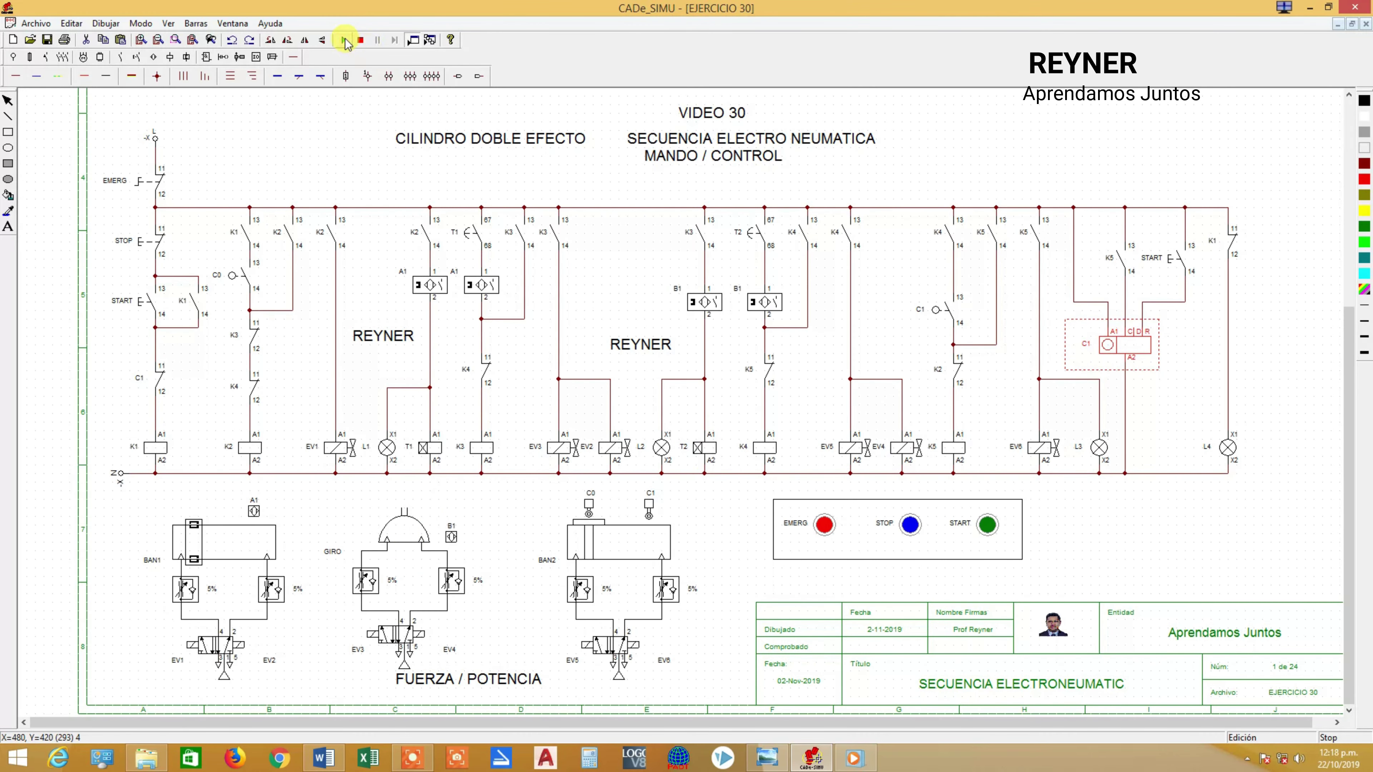
Run the simulation again and start the sequence with the START contact in the K1 branch
left_click(344, 40)
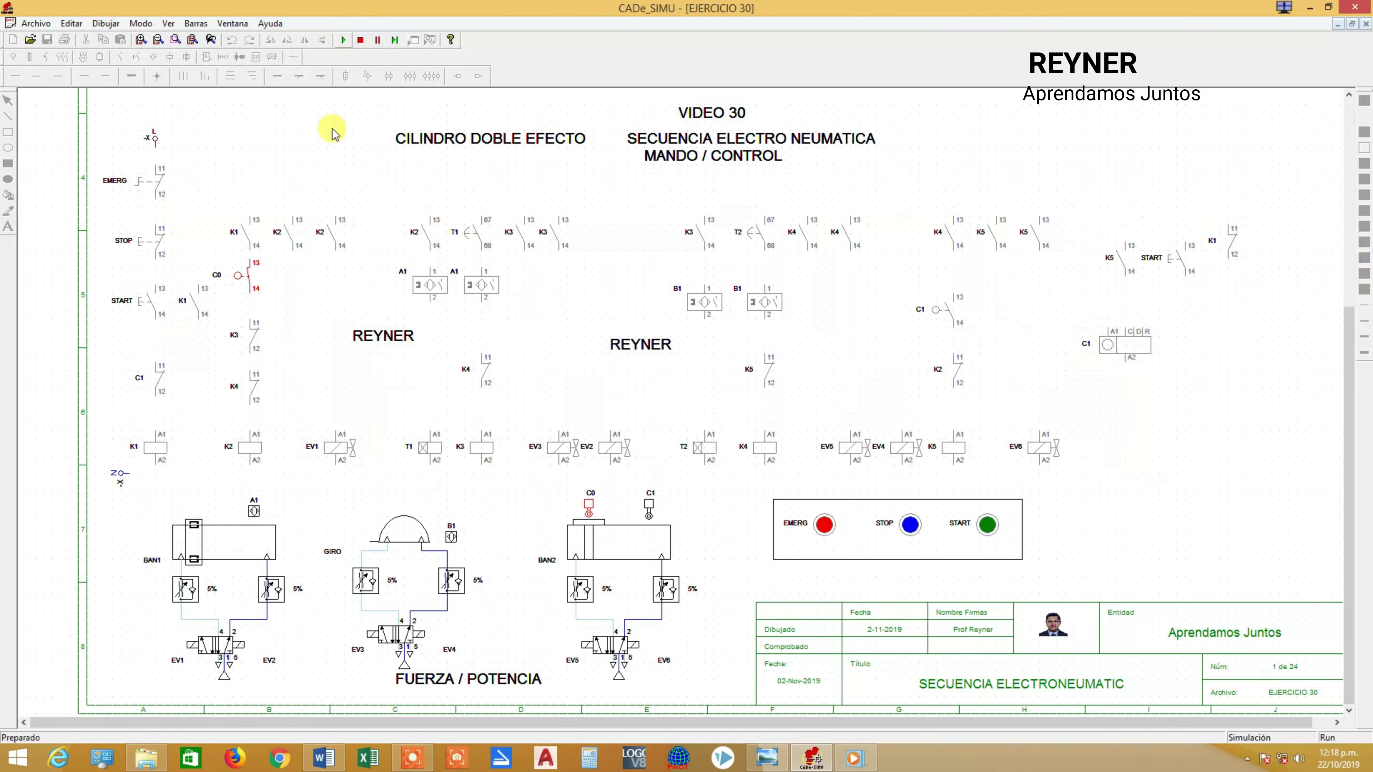
left_click(184, 312)
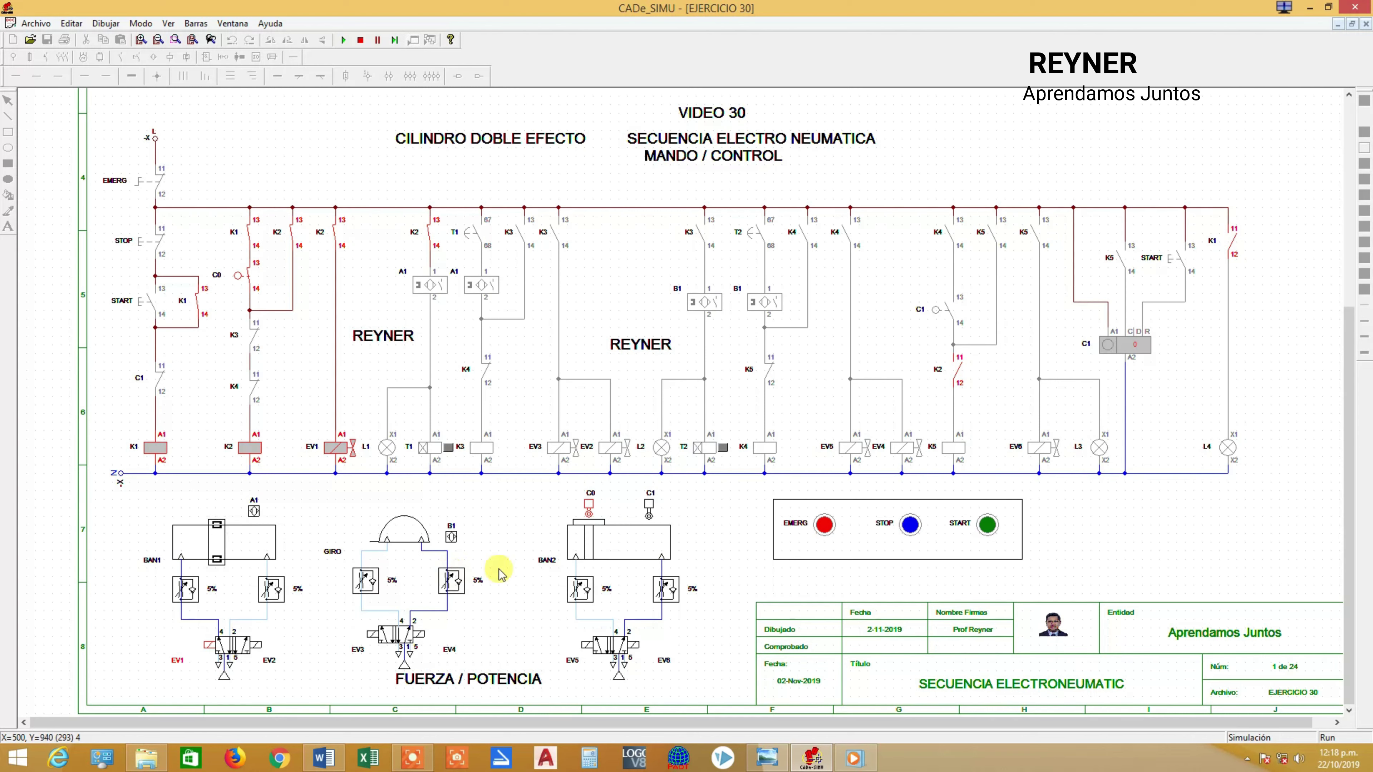